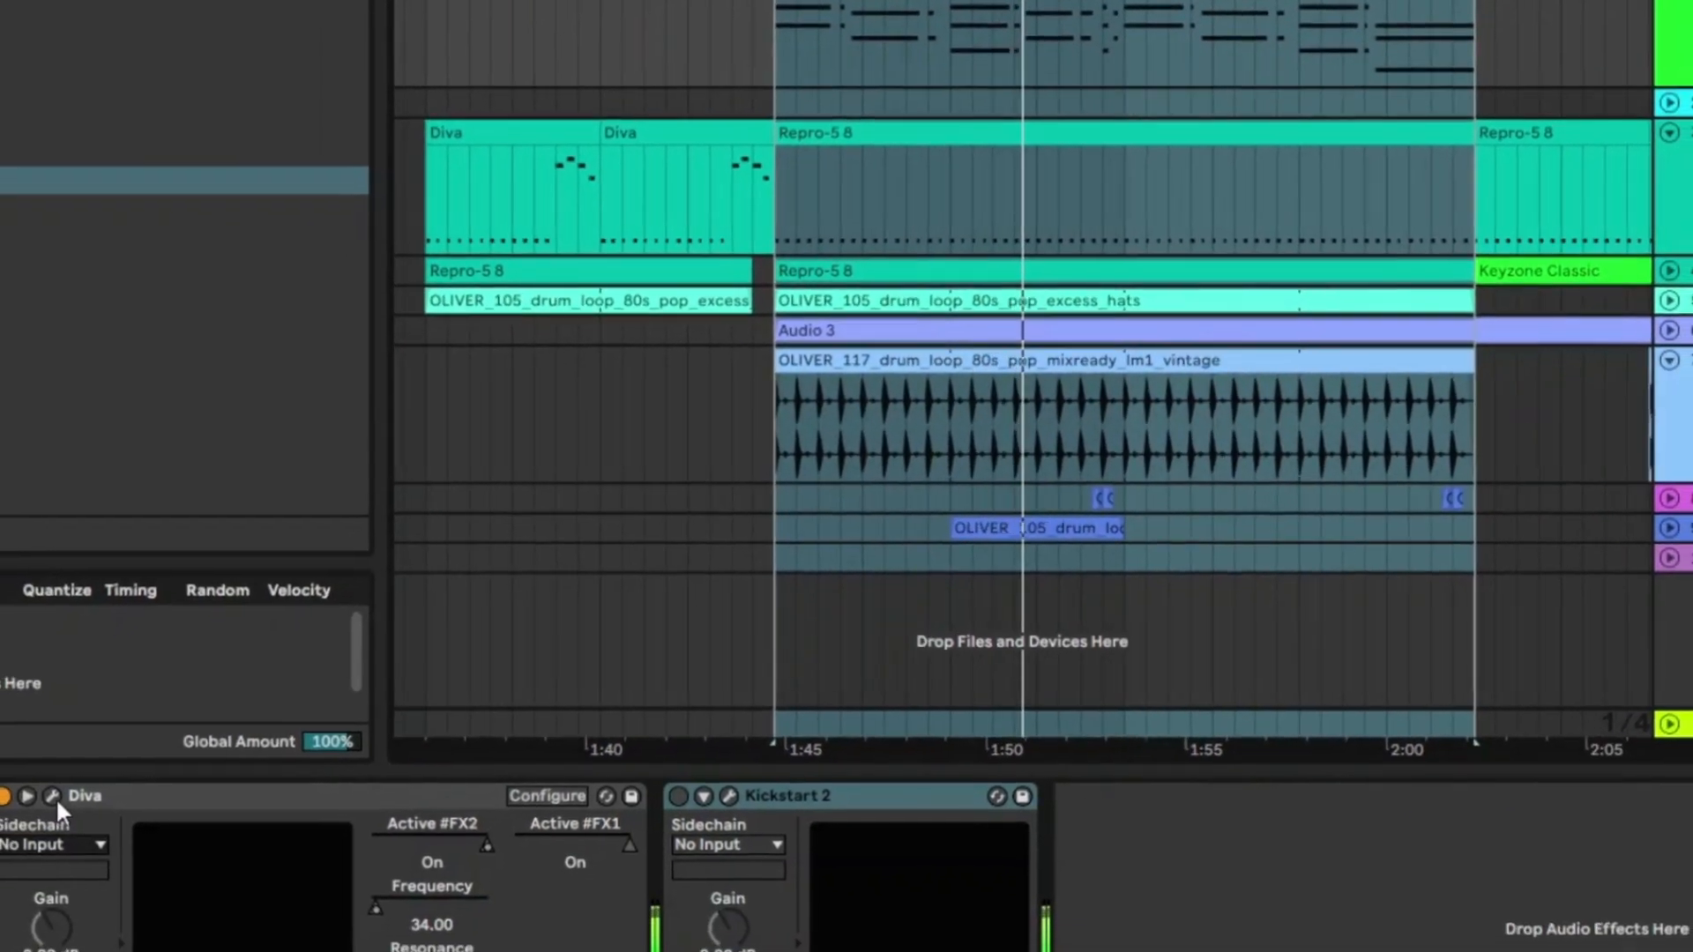
Open the first track's Diva synth window and adjust the Wet amount of its Plate2 effect.
{"action": "left_click", "coordinate": [37, 814]}
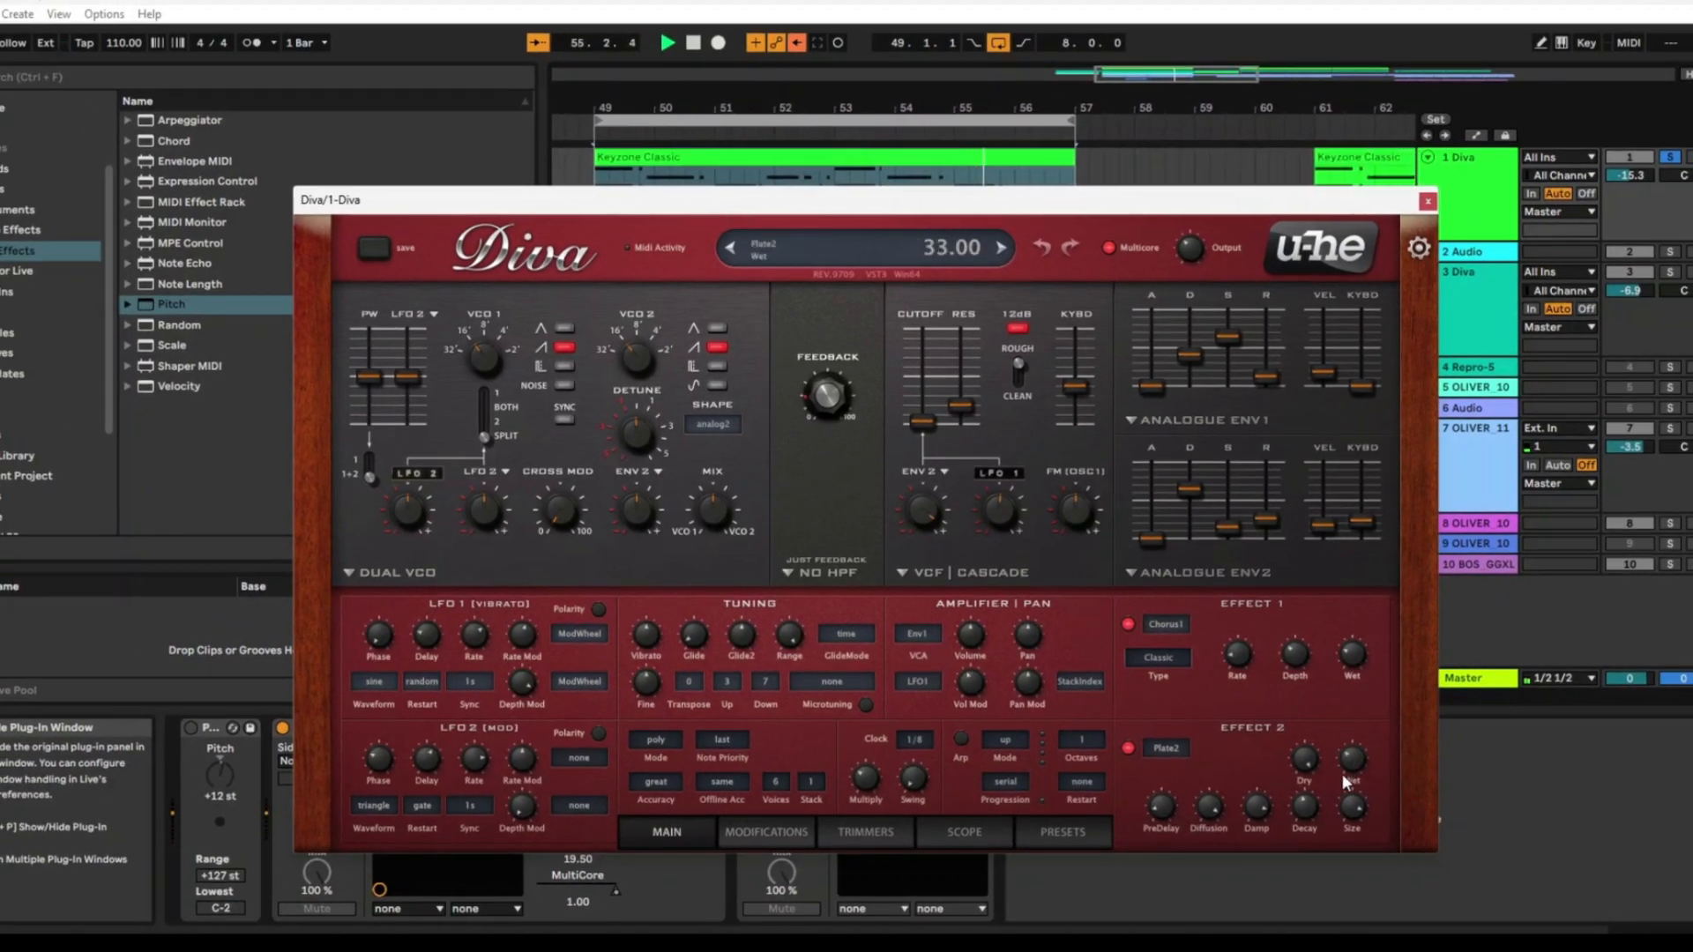
{"action": "left_click_drag", "start_coordinate": [1352, 758], "coordinate": [1367, 701]}
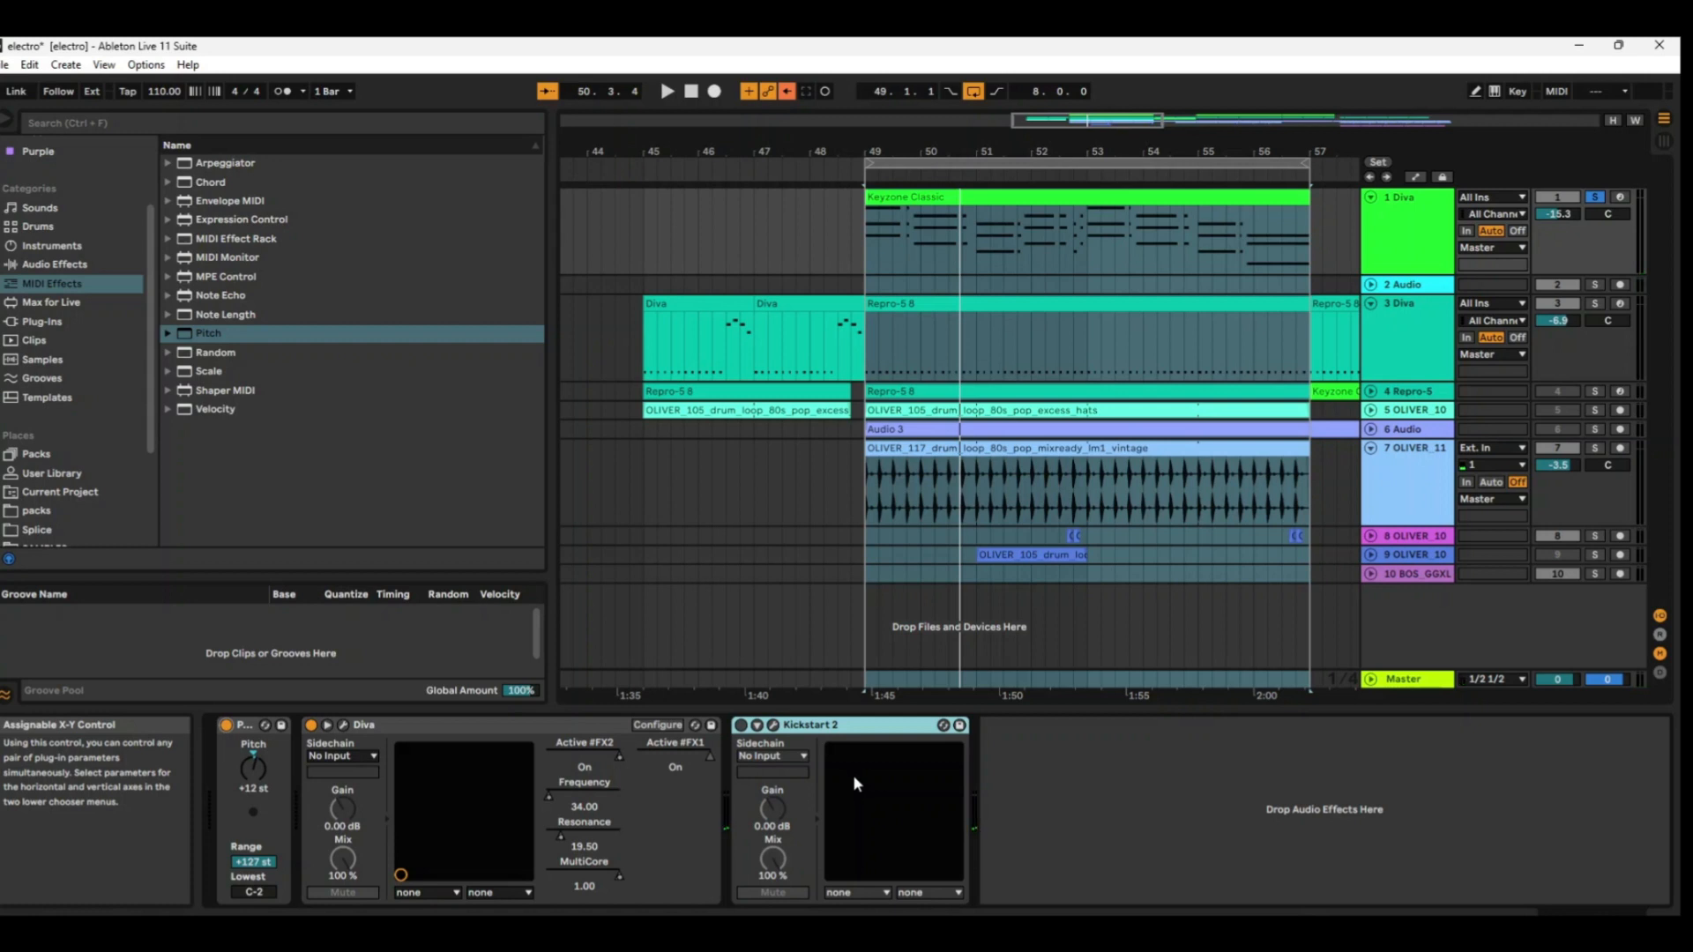
Audition the first Diva track's chords with Kickstart 2 switched on, and bypass the device again after stopping playback.
{"action": "left_click", "coordinate": [741, 725]}
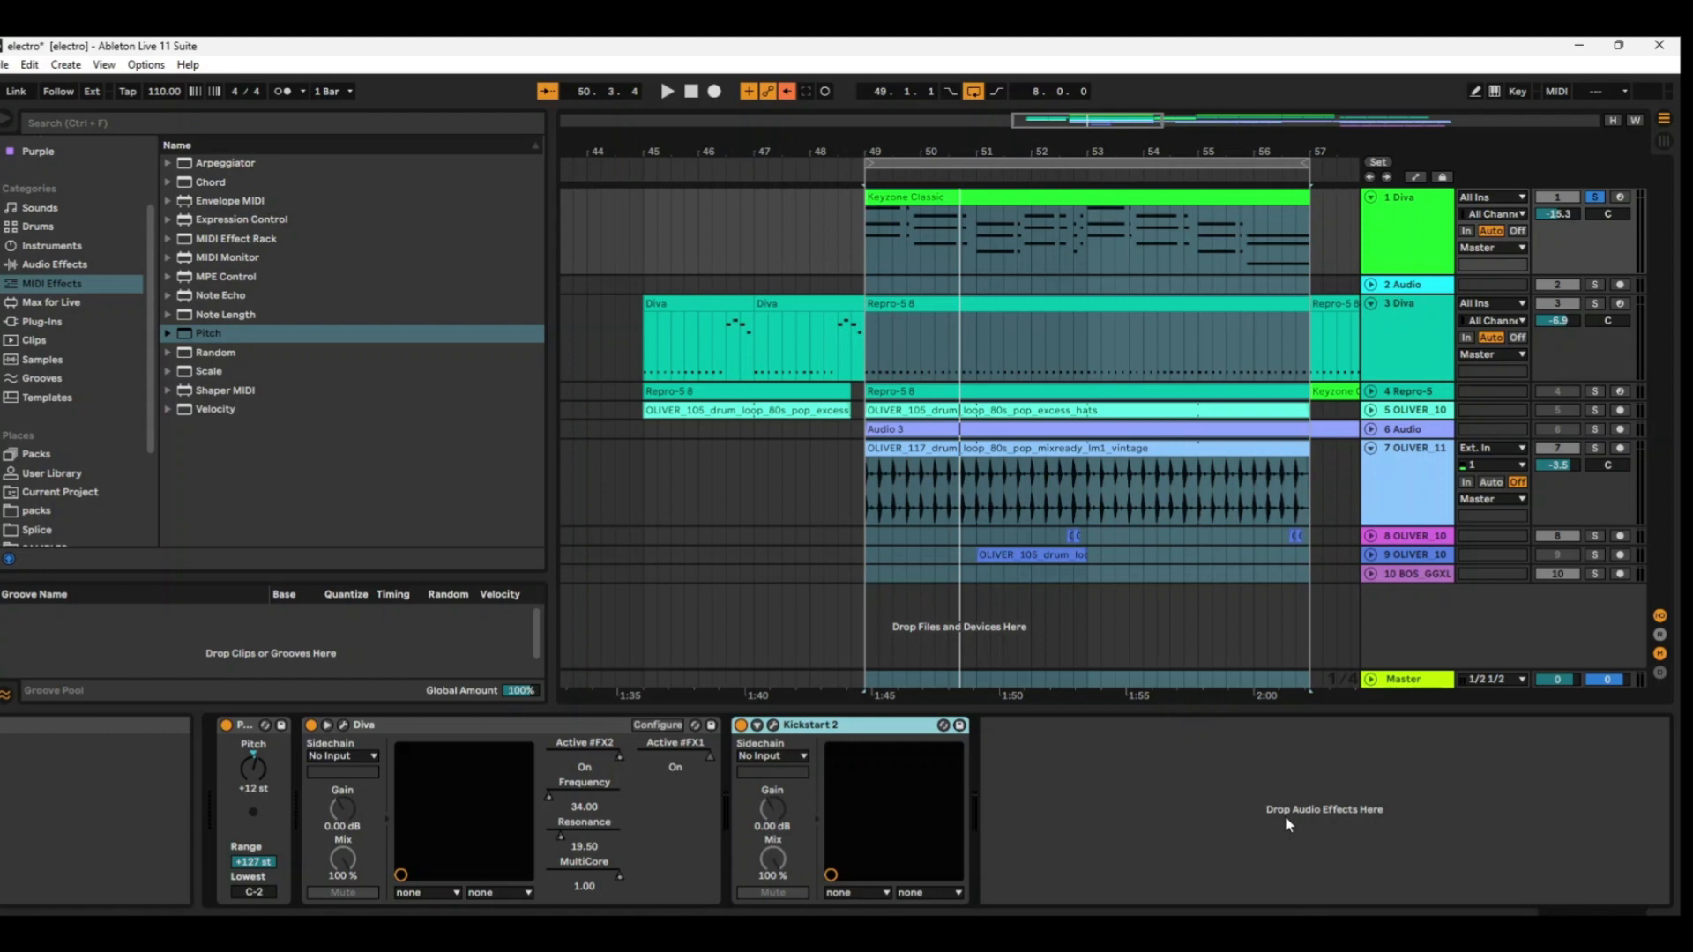
{"action": "key", "text": "space"}
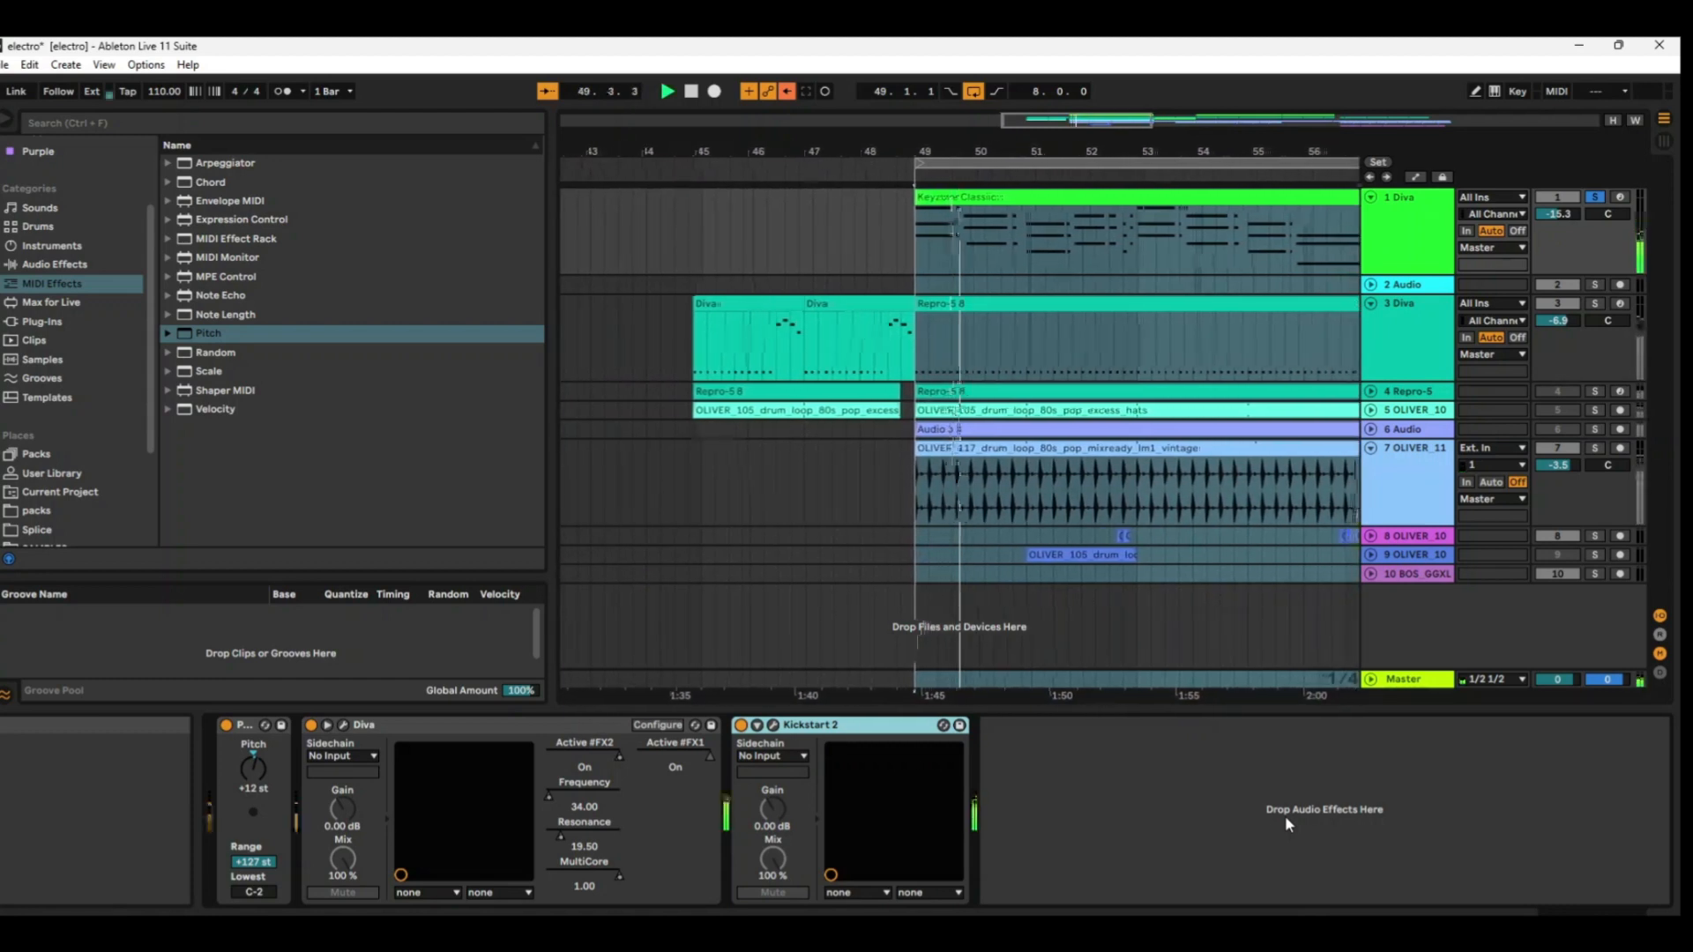
{"action": "key", "text": "space"}
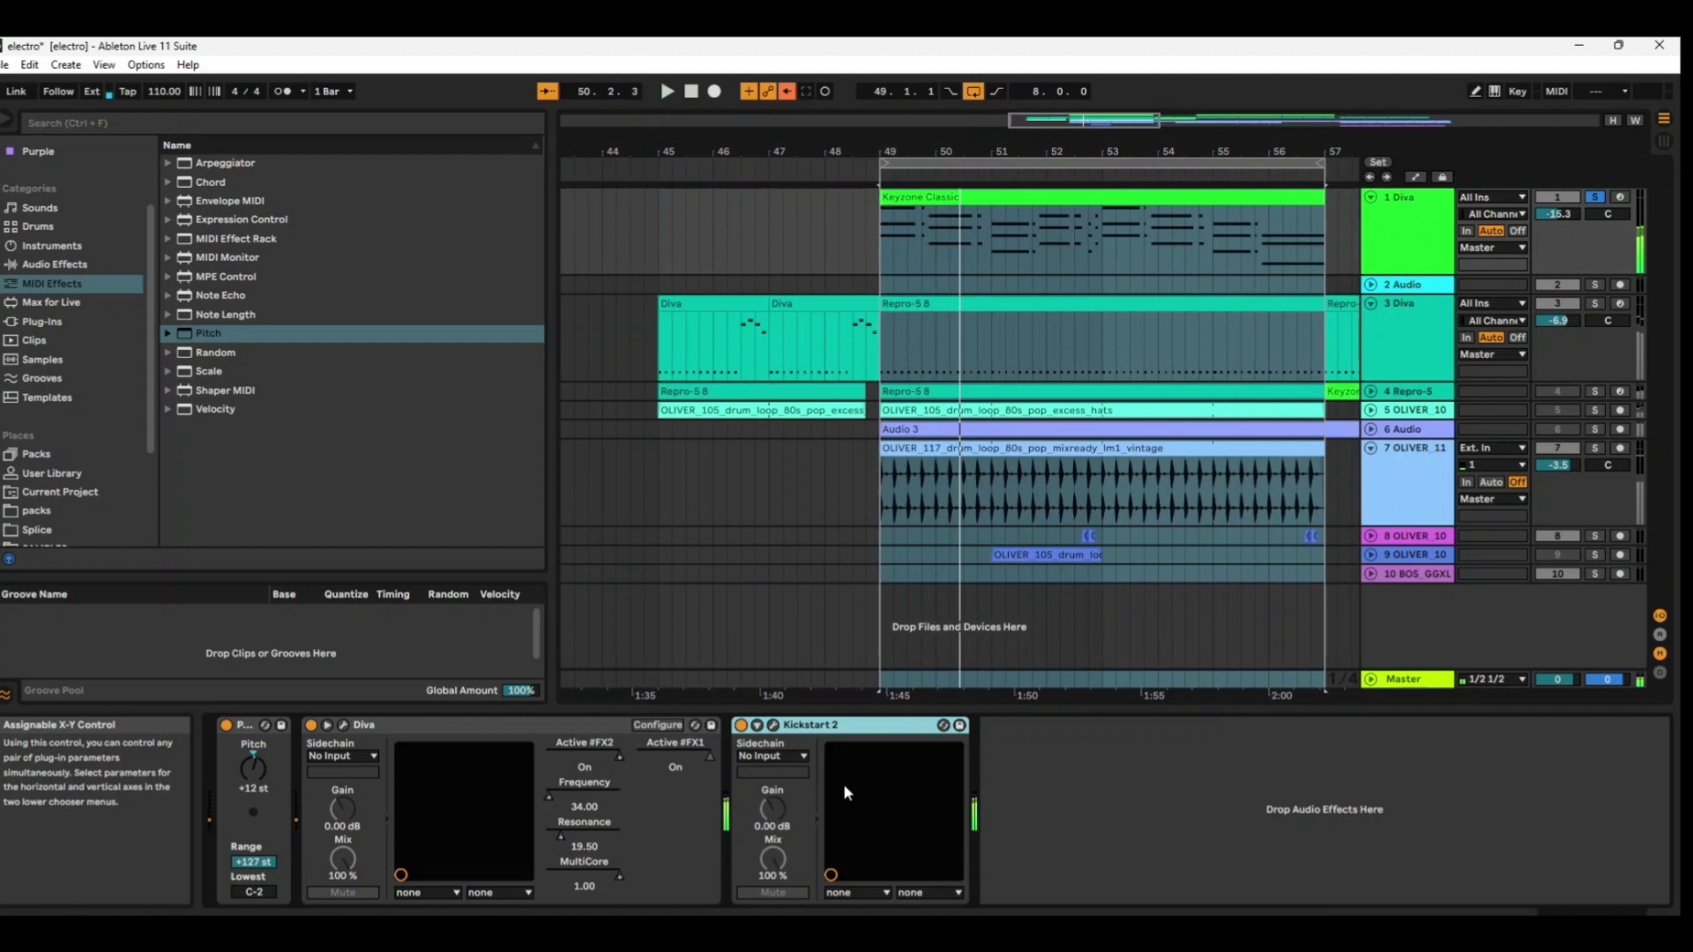
{"action": "left_click", "coordinate": [741, 725]}
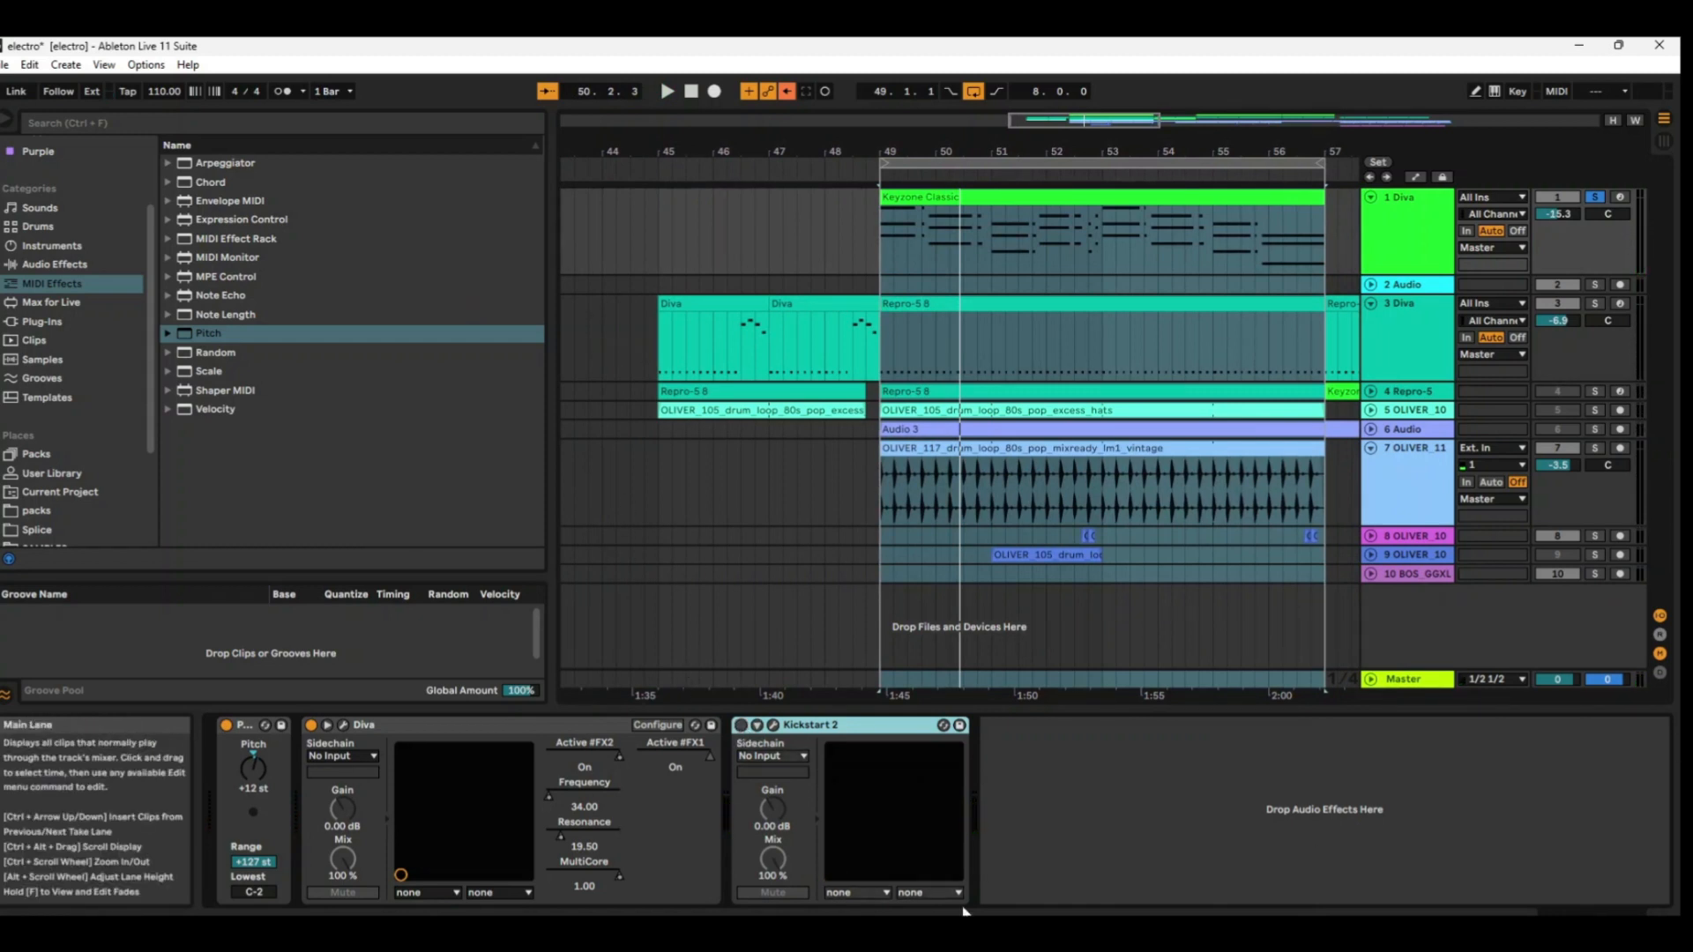
Solo the third track, Diva, and play its Repro-5 8 clip in the bar 49 loop.
{"action": "left_click", "coordinate": [1422, 315]}
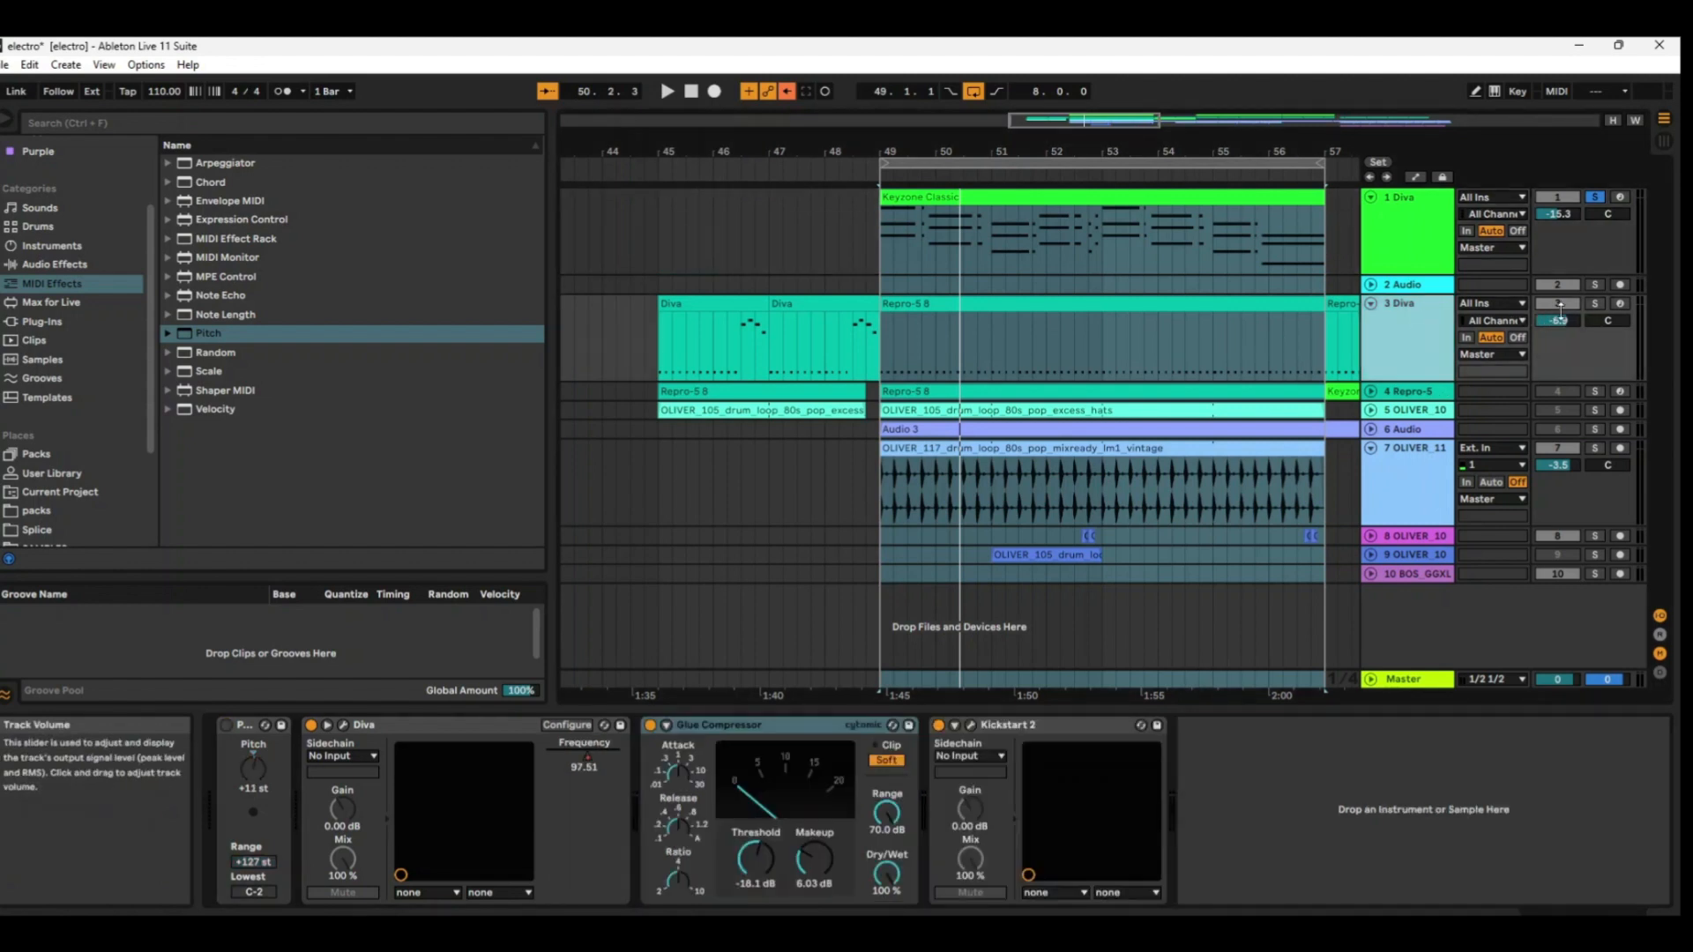
{"action": "left_click", "coordinate": [1598, 304]}
{"action": "left_click", "coordinate": [1436, 314]}
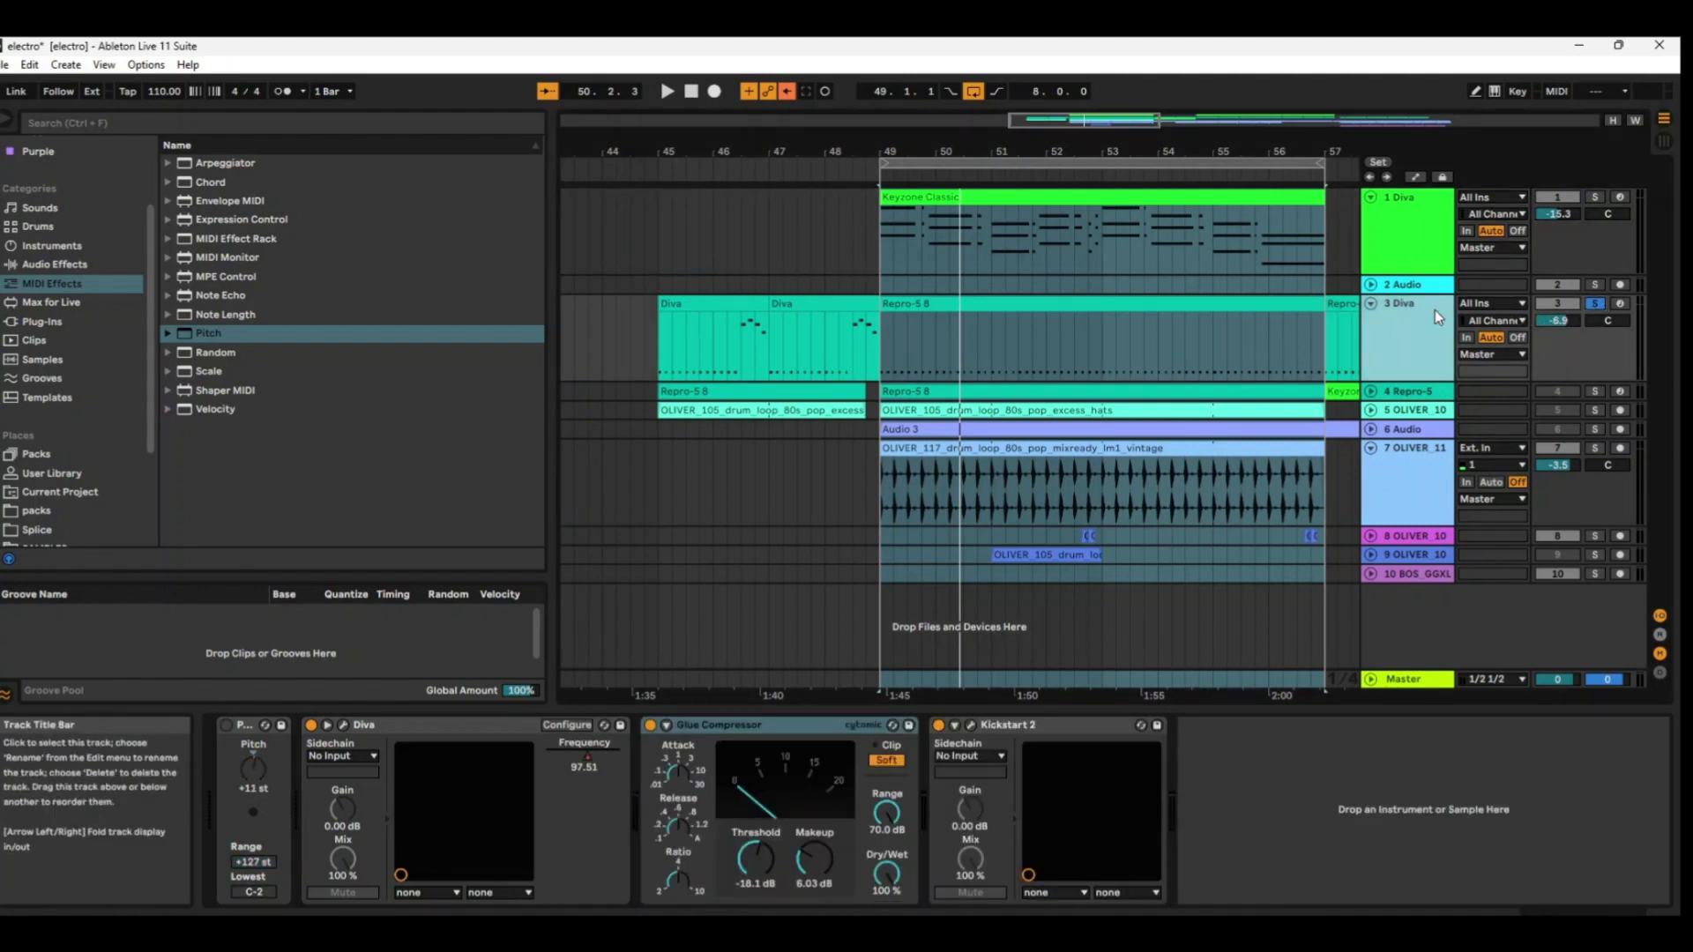
{"action": "left_click", "coordinate": [1141, 302]}
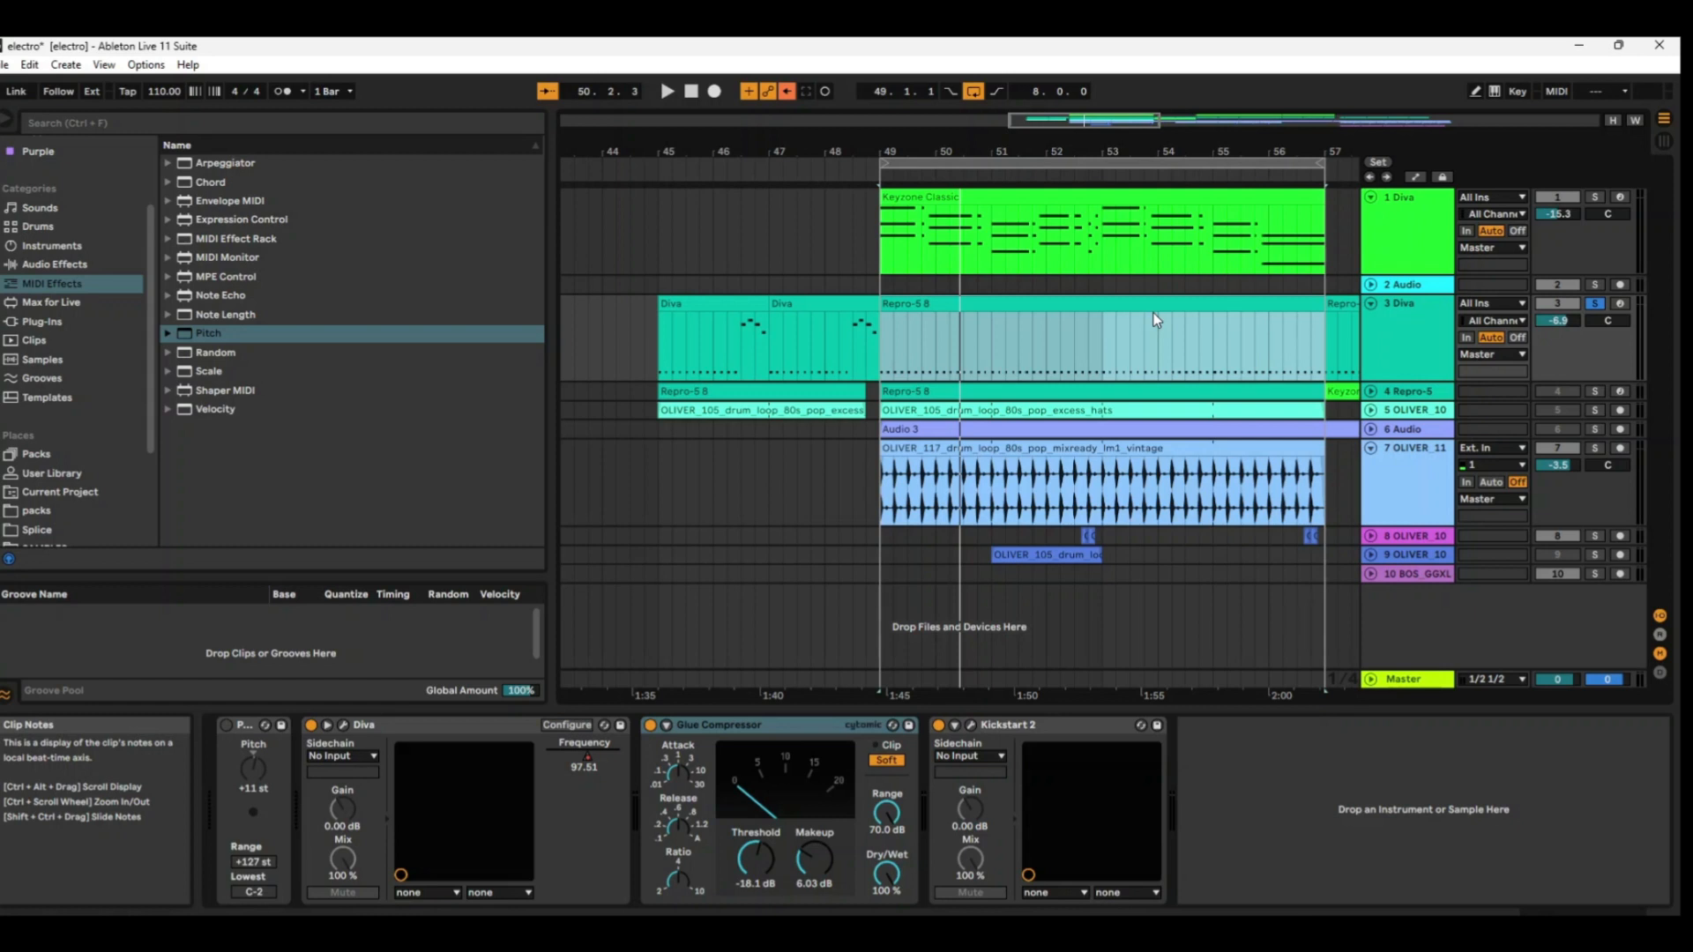
{"action": "key", "text": "space"}
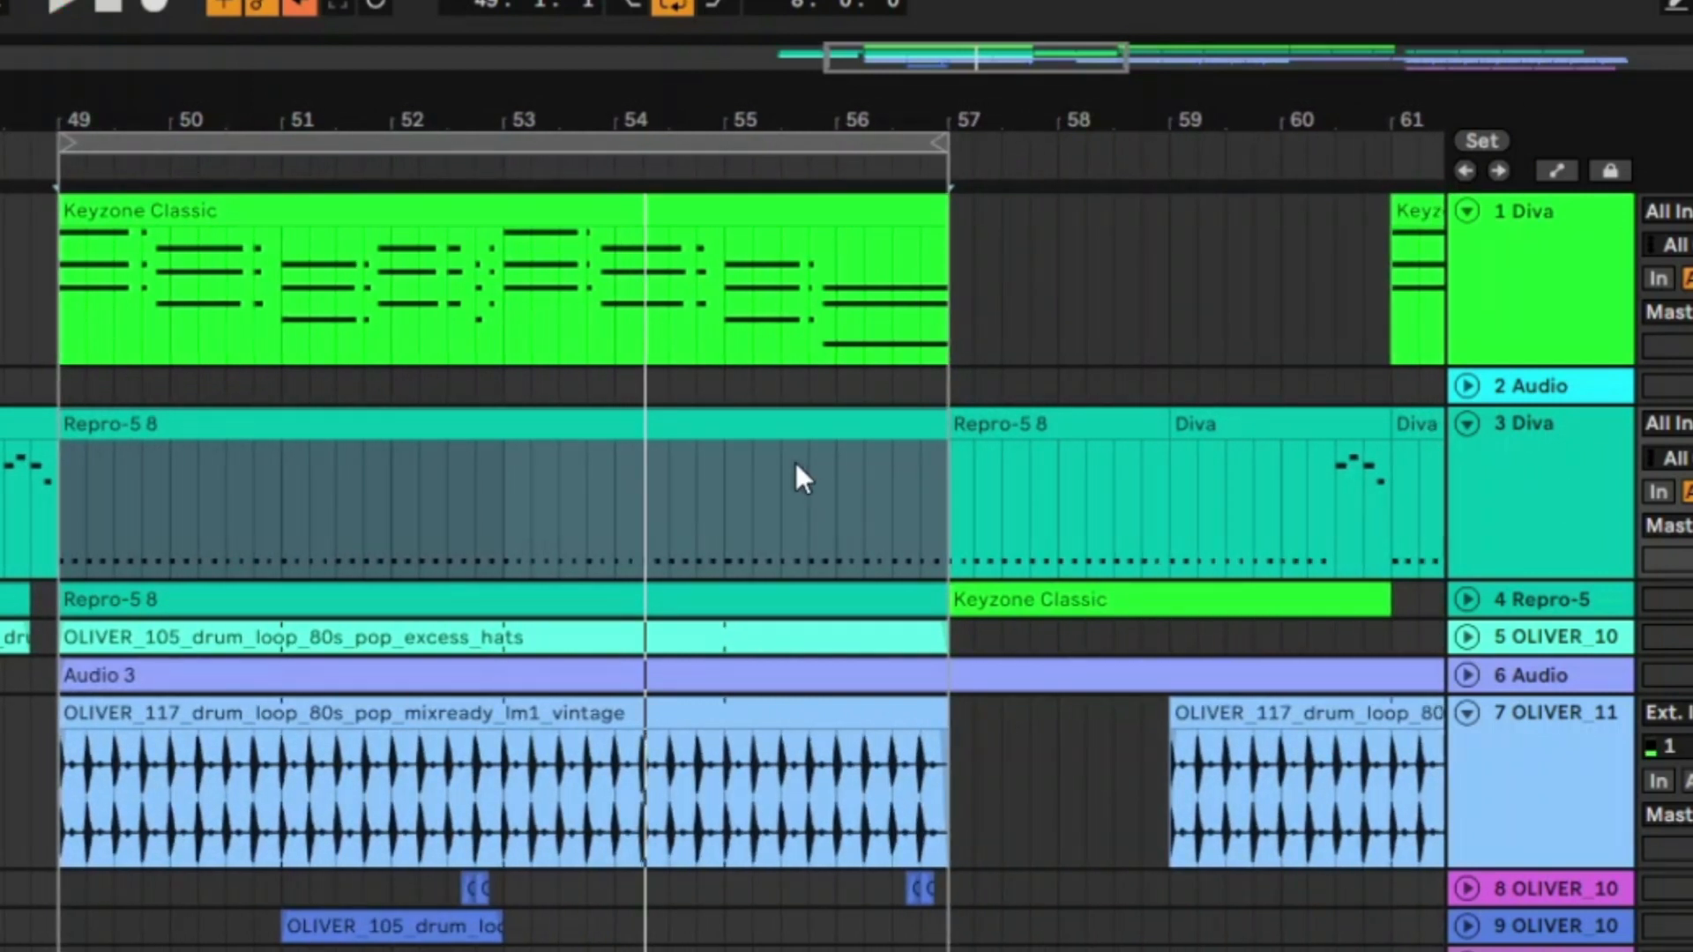
Compare the soloed Diva track with Kickstart 2 and Glue Compressor bypassed against the sound with both switched back on during playback.
{"action": "left_click", "coordinate": [1688, 448]}
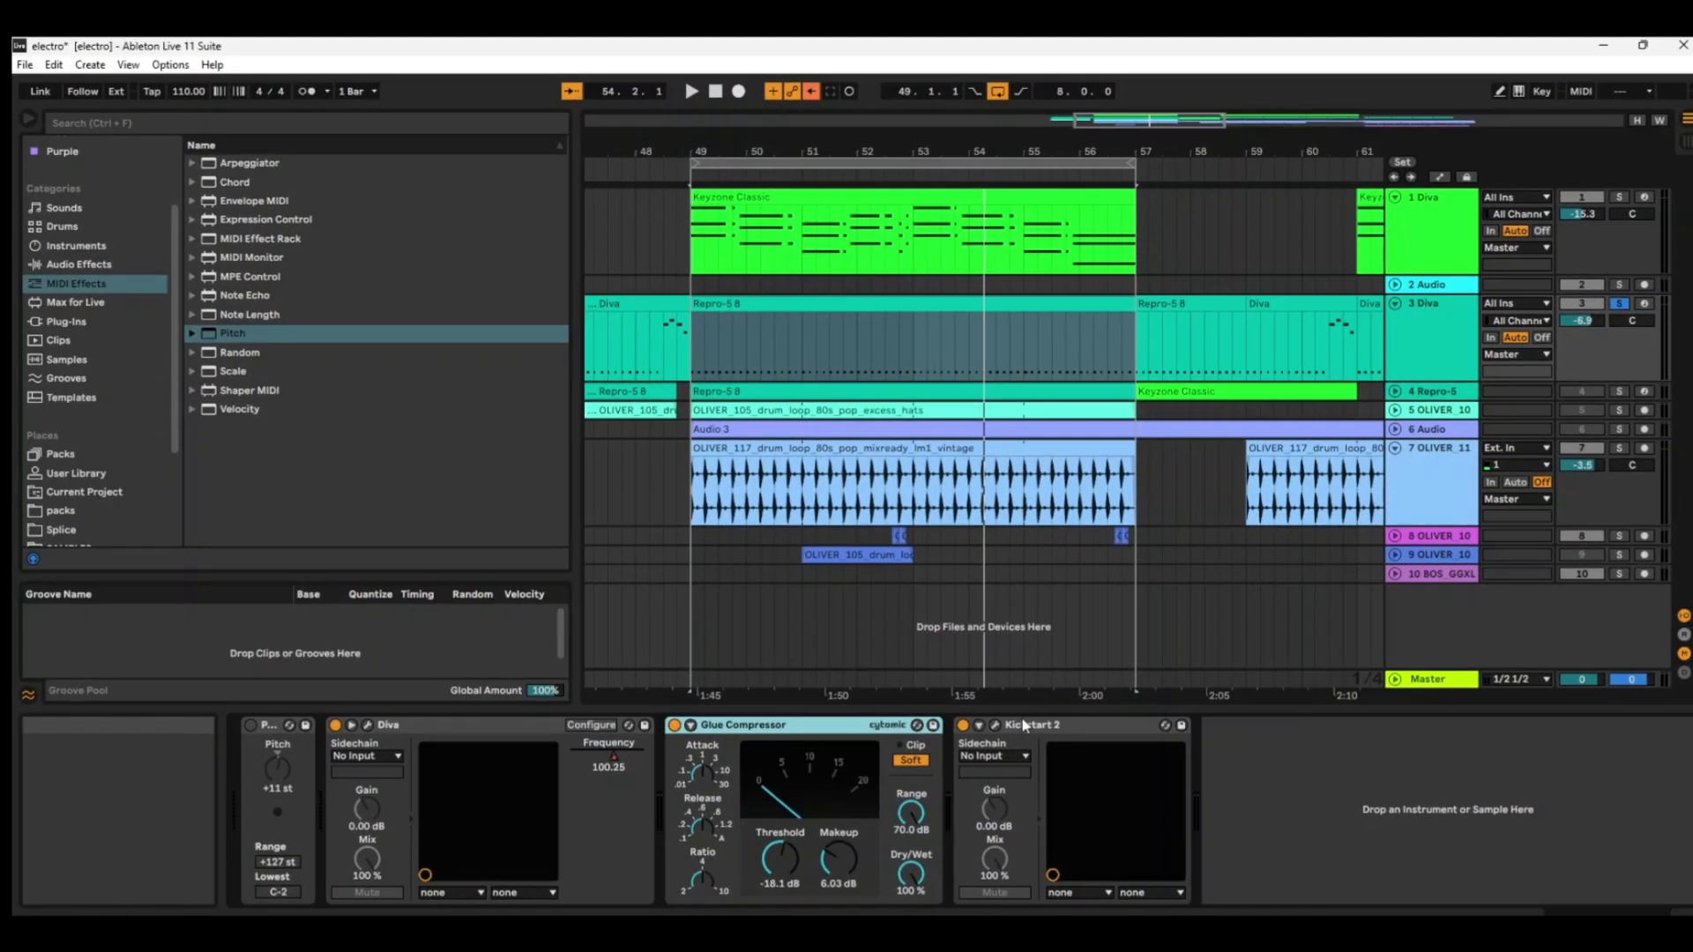
{"action": "left_click", "coordinate": [964, 831]}
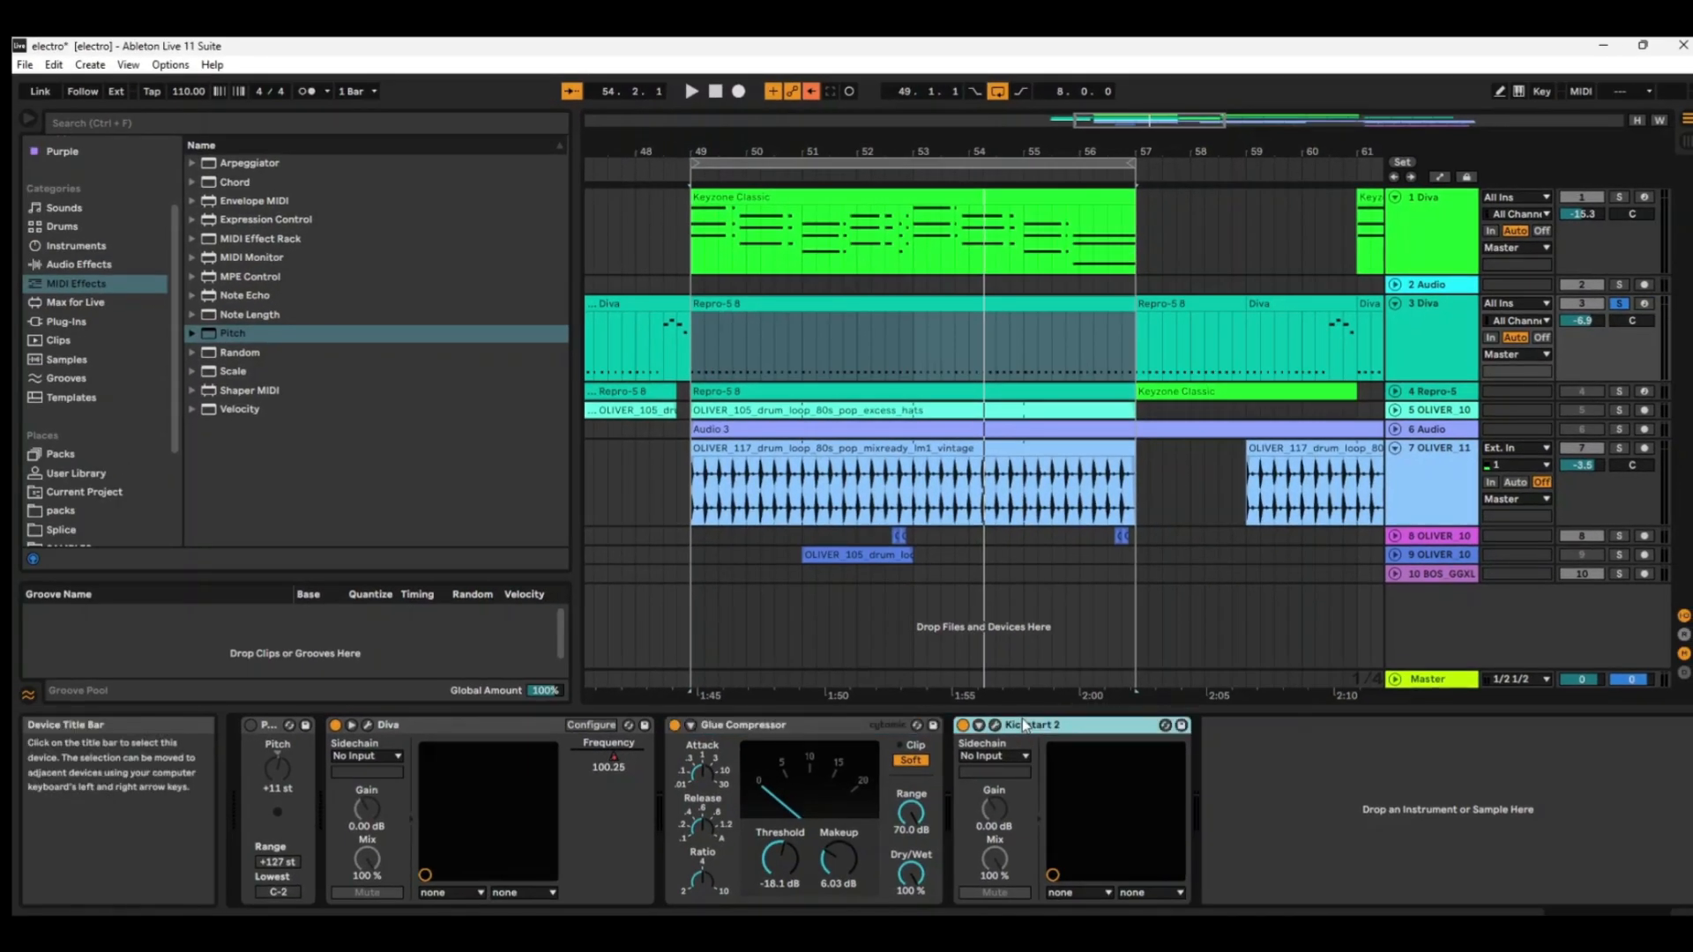
{"action": "left_click", "coordinate": [783, 732]}
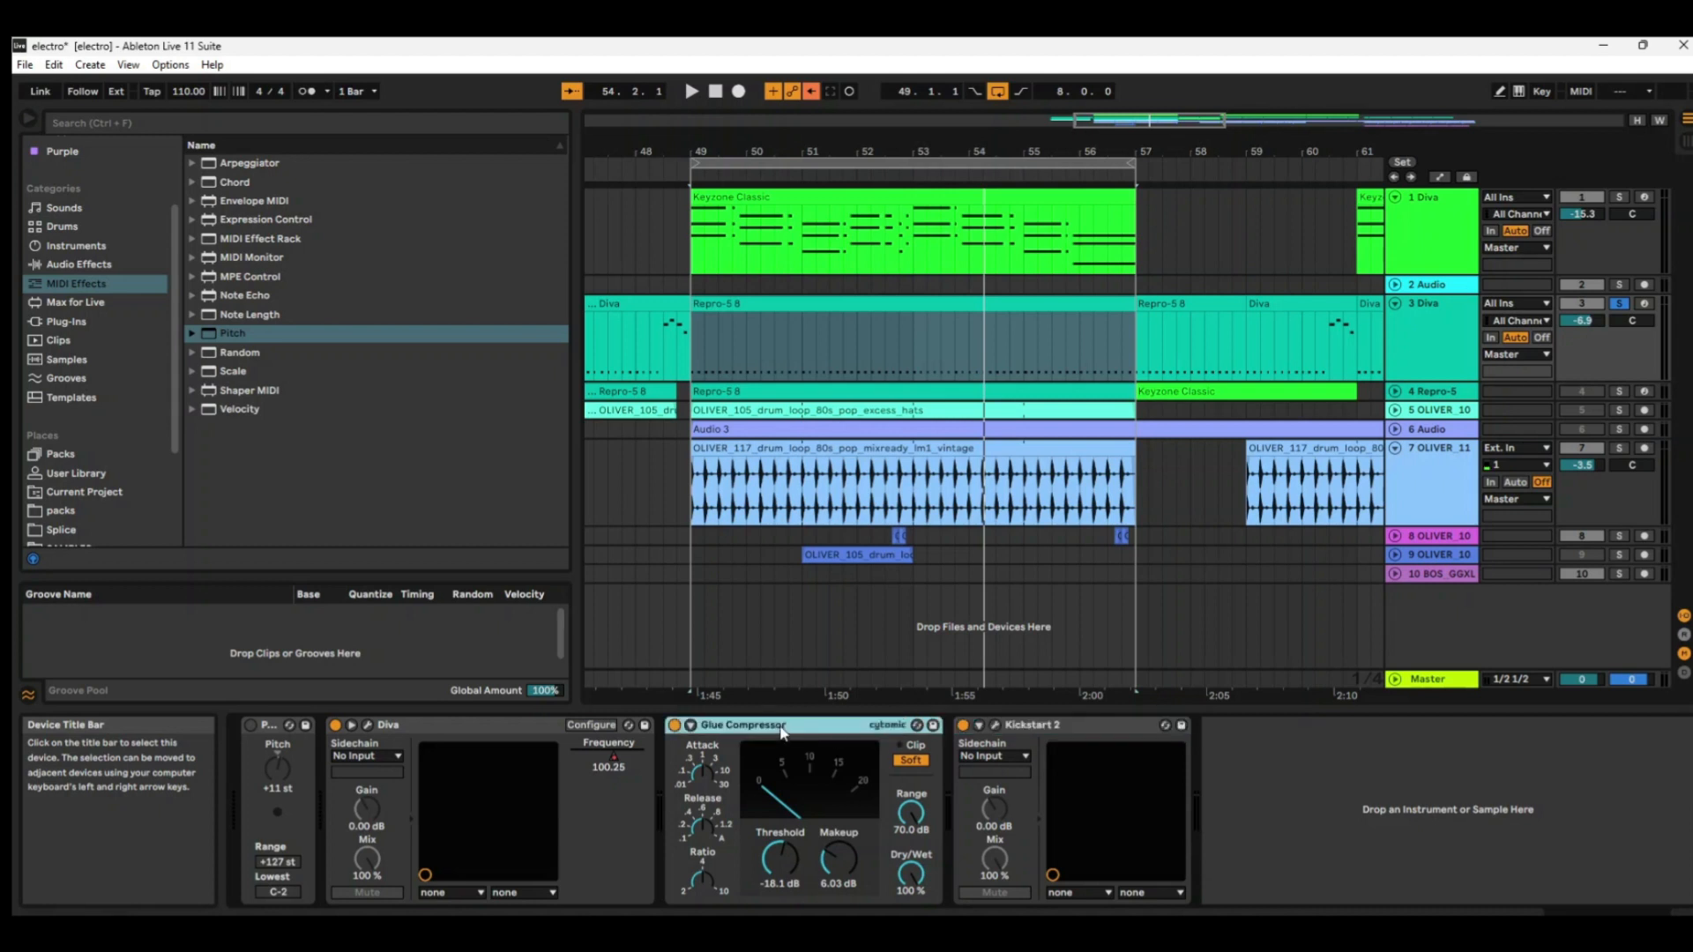
{"action": "left_click", "coordinate": [963, 724]}
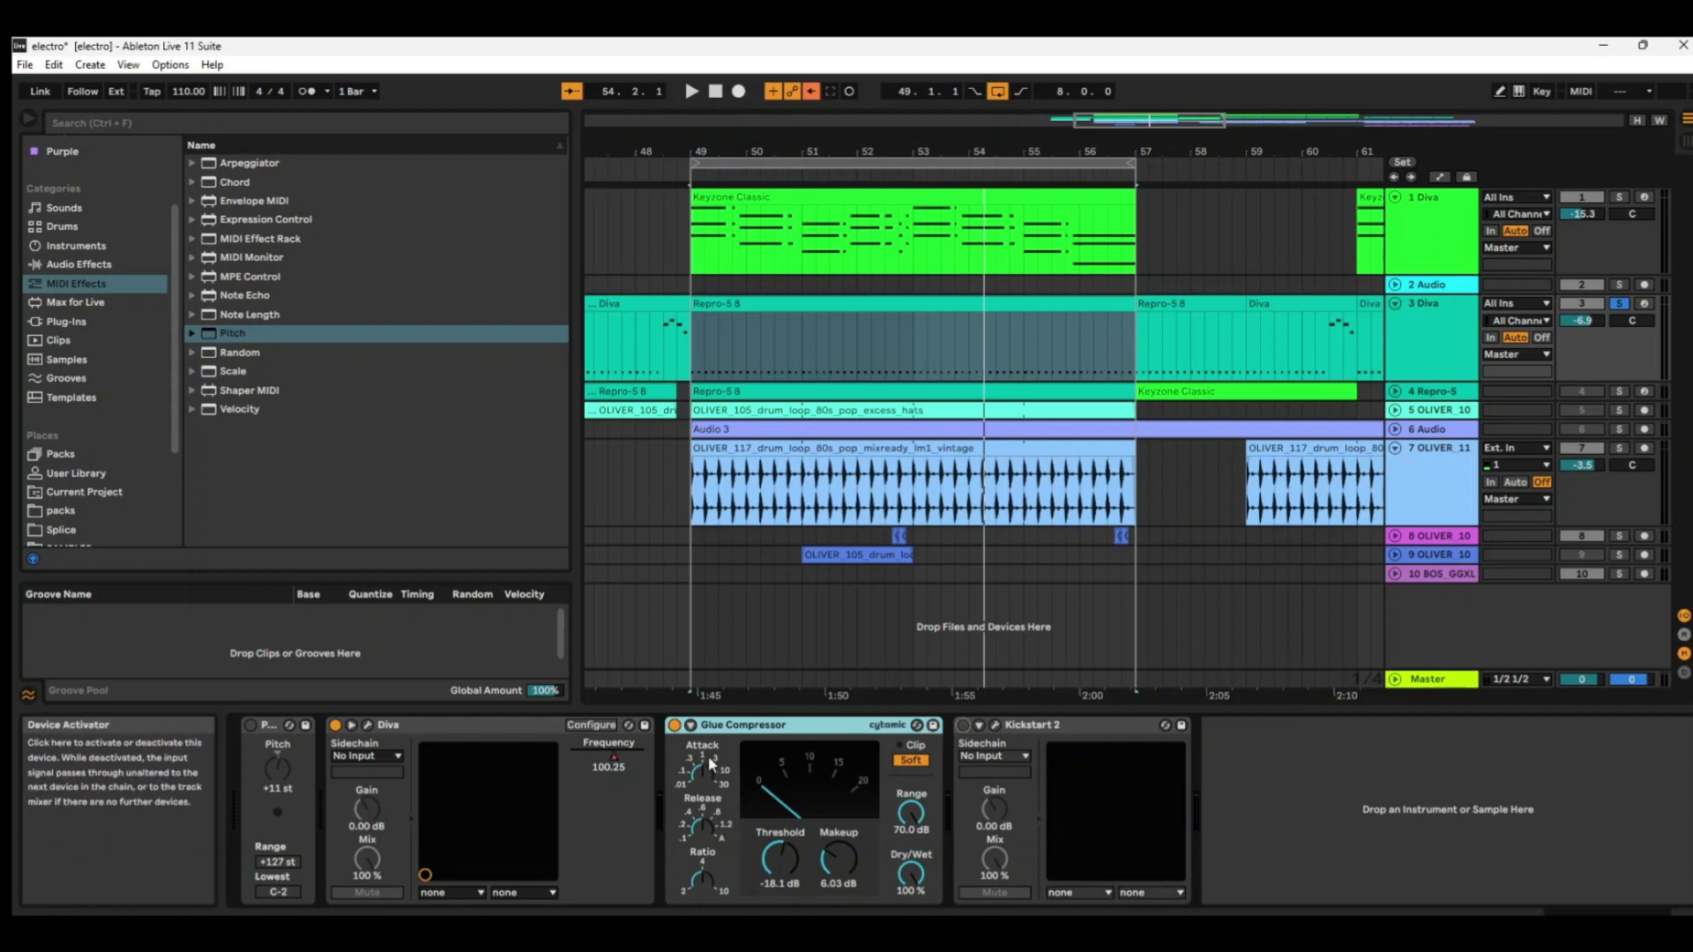
{"action": "left_click", "coordinate": [673, 725]}
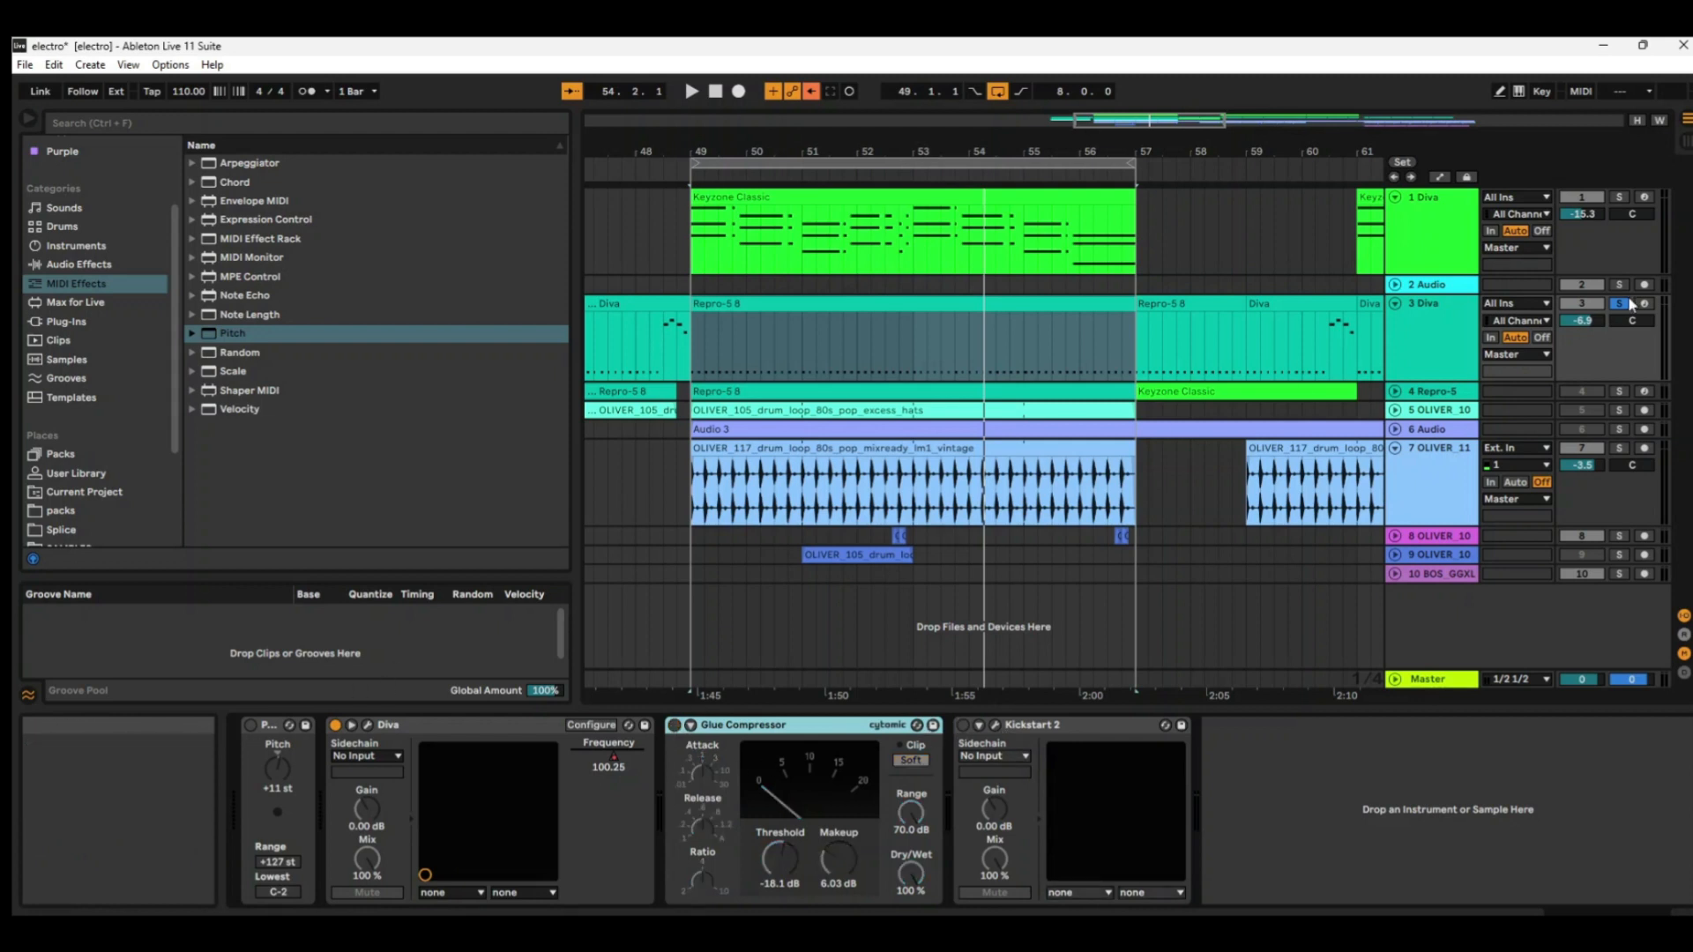
{"action": "key", "text": "space"}
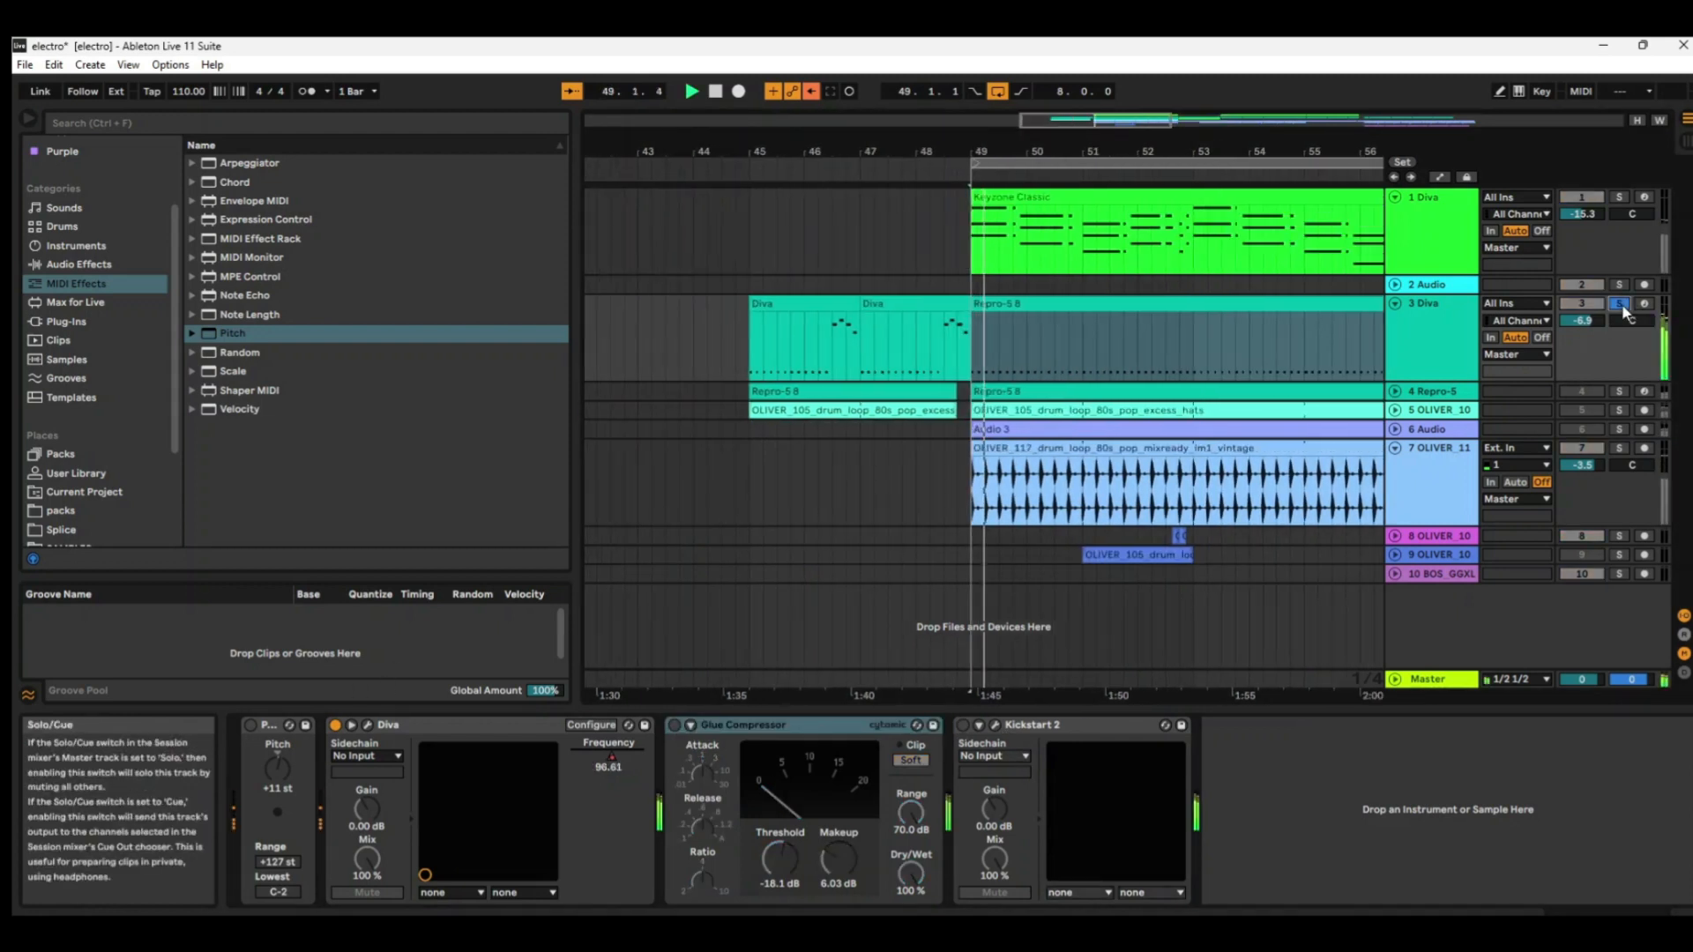
{"action": "left_click", "coordinate": [965, 726]}
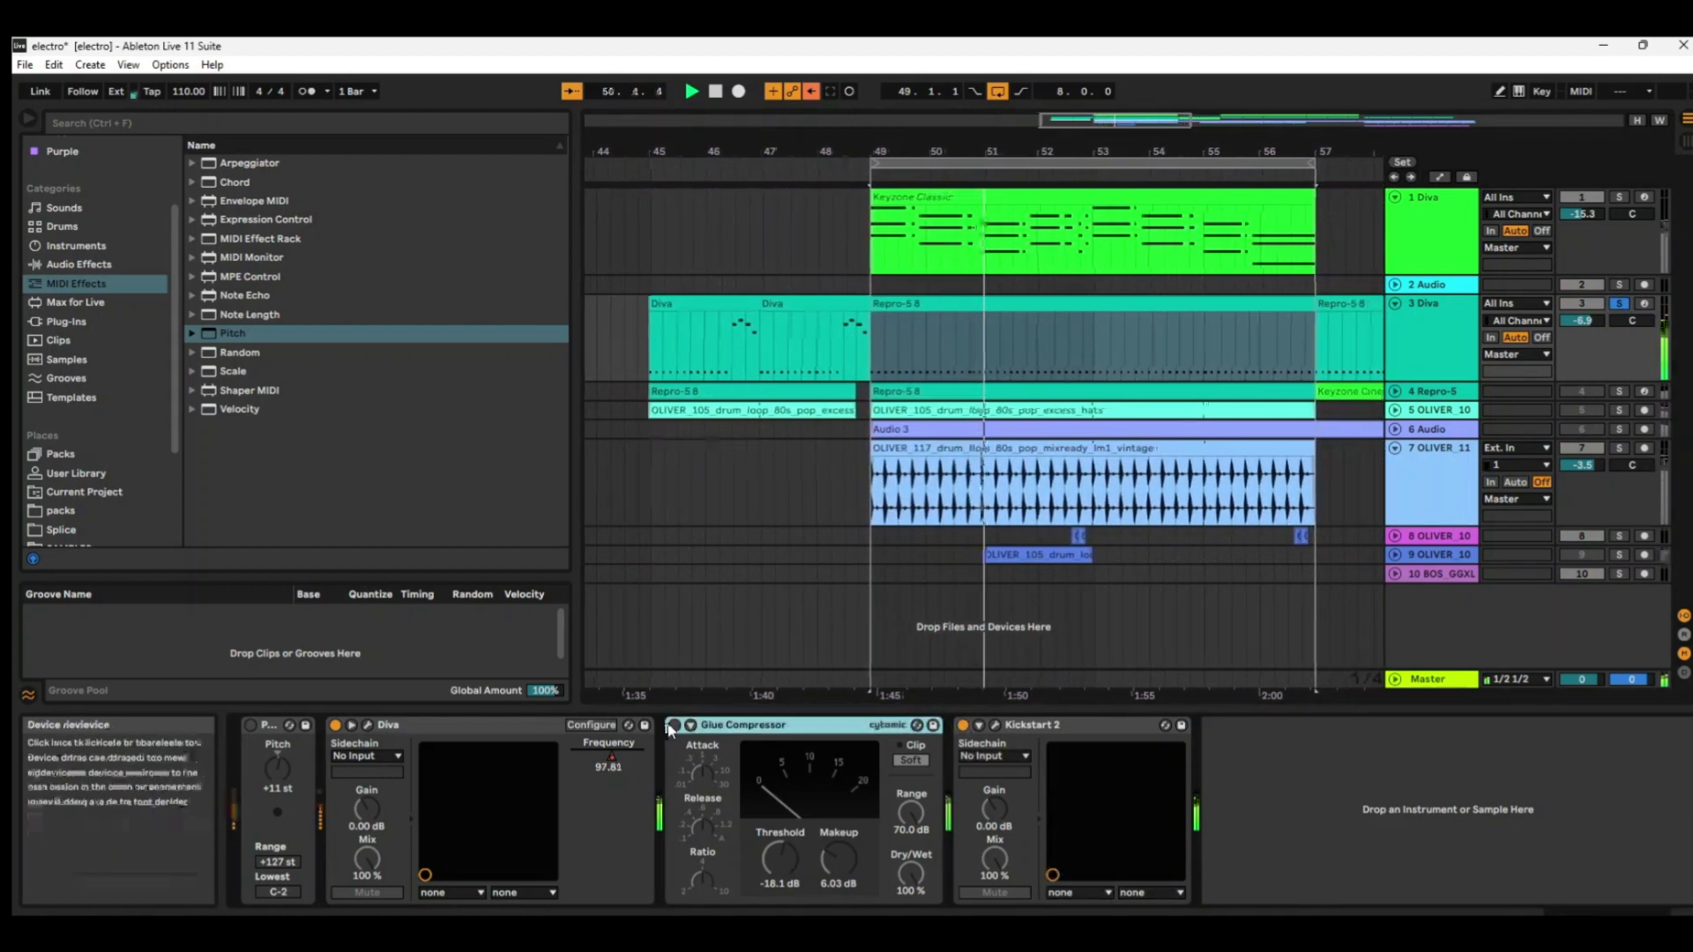
{"action": "left_click", "coordinate": [672, 726]}
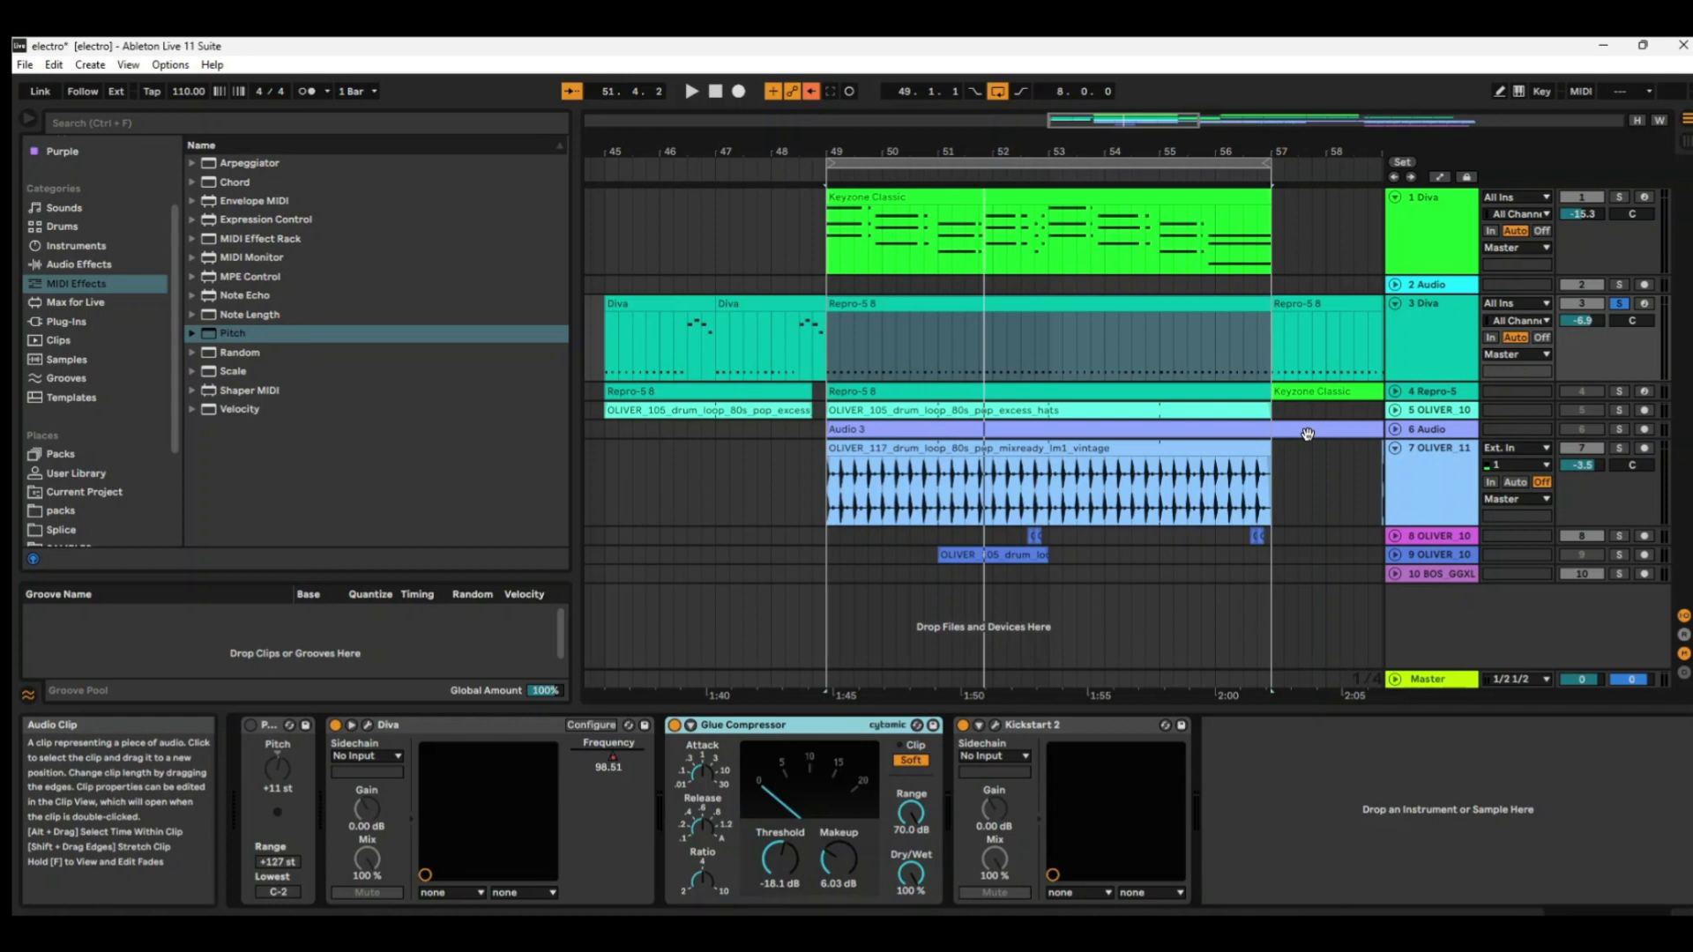
Clear the solo on track 3 and audition track 7's OLIVER_117 vintage LM1 drum loop in solo.
{"action": "left_click", "coordinate": [1620, 305]}
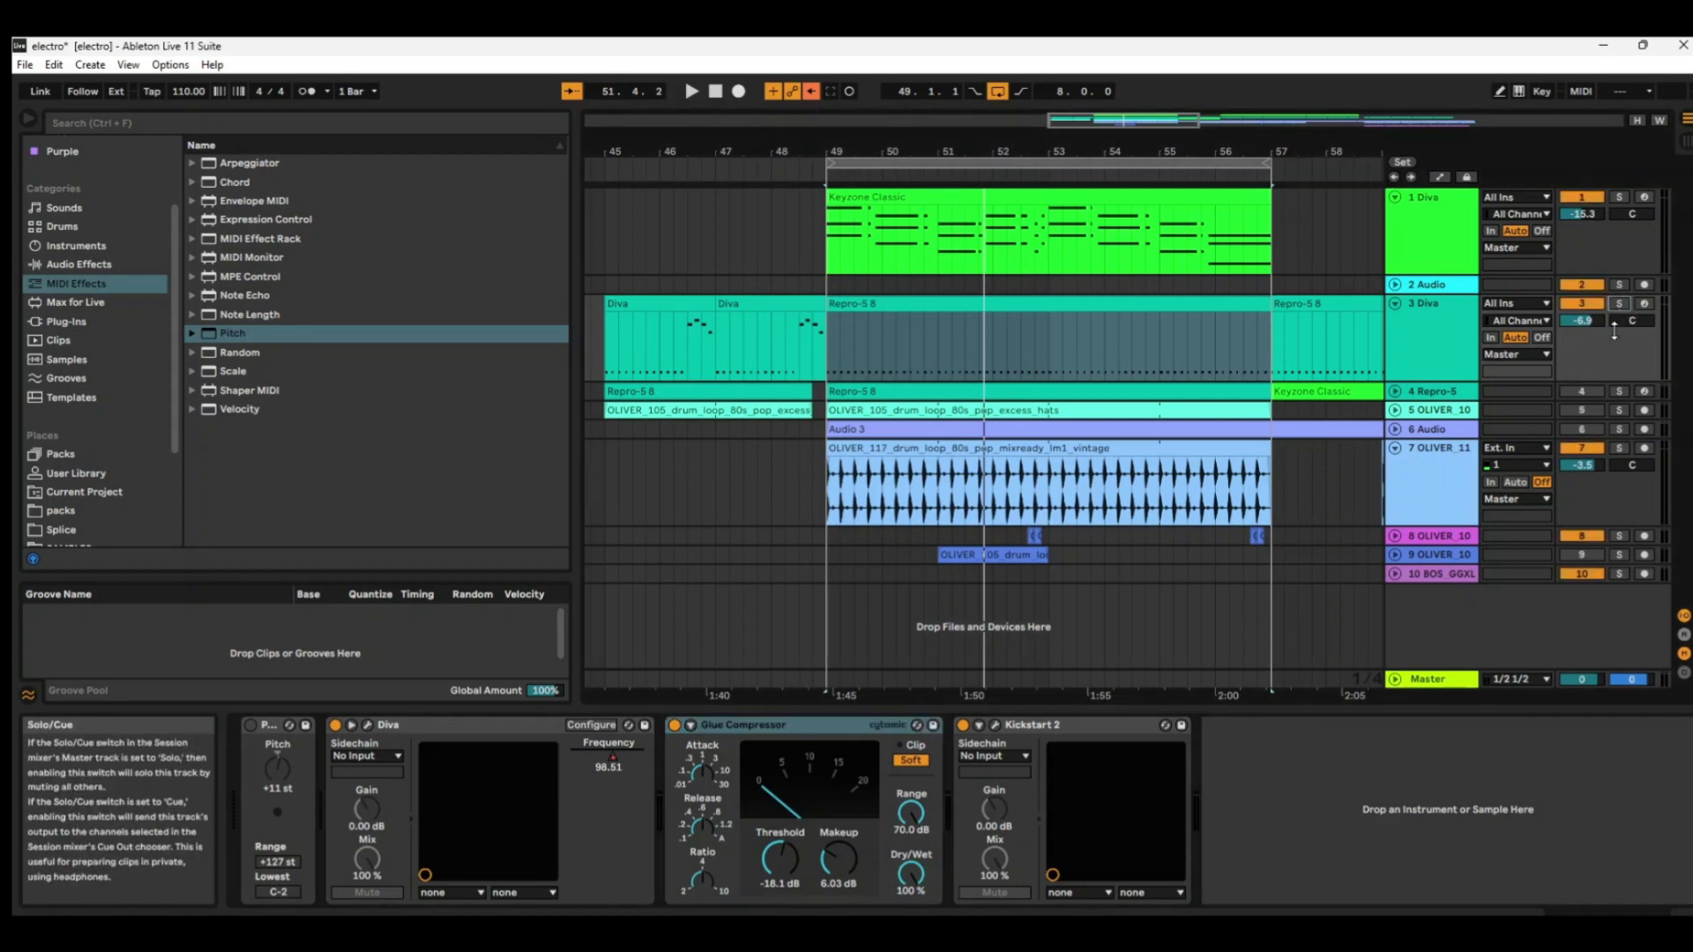
{"action": "left_click", "coordinate": [1461, 477]}
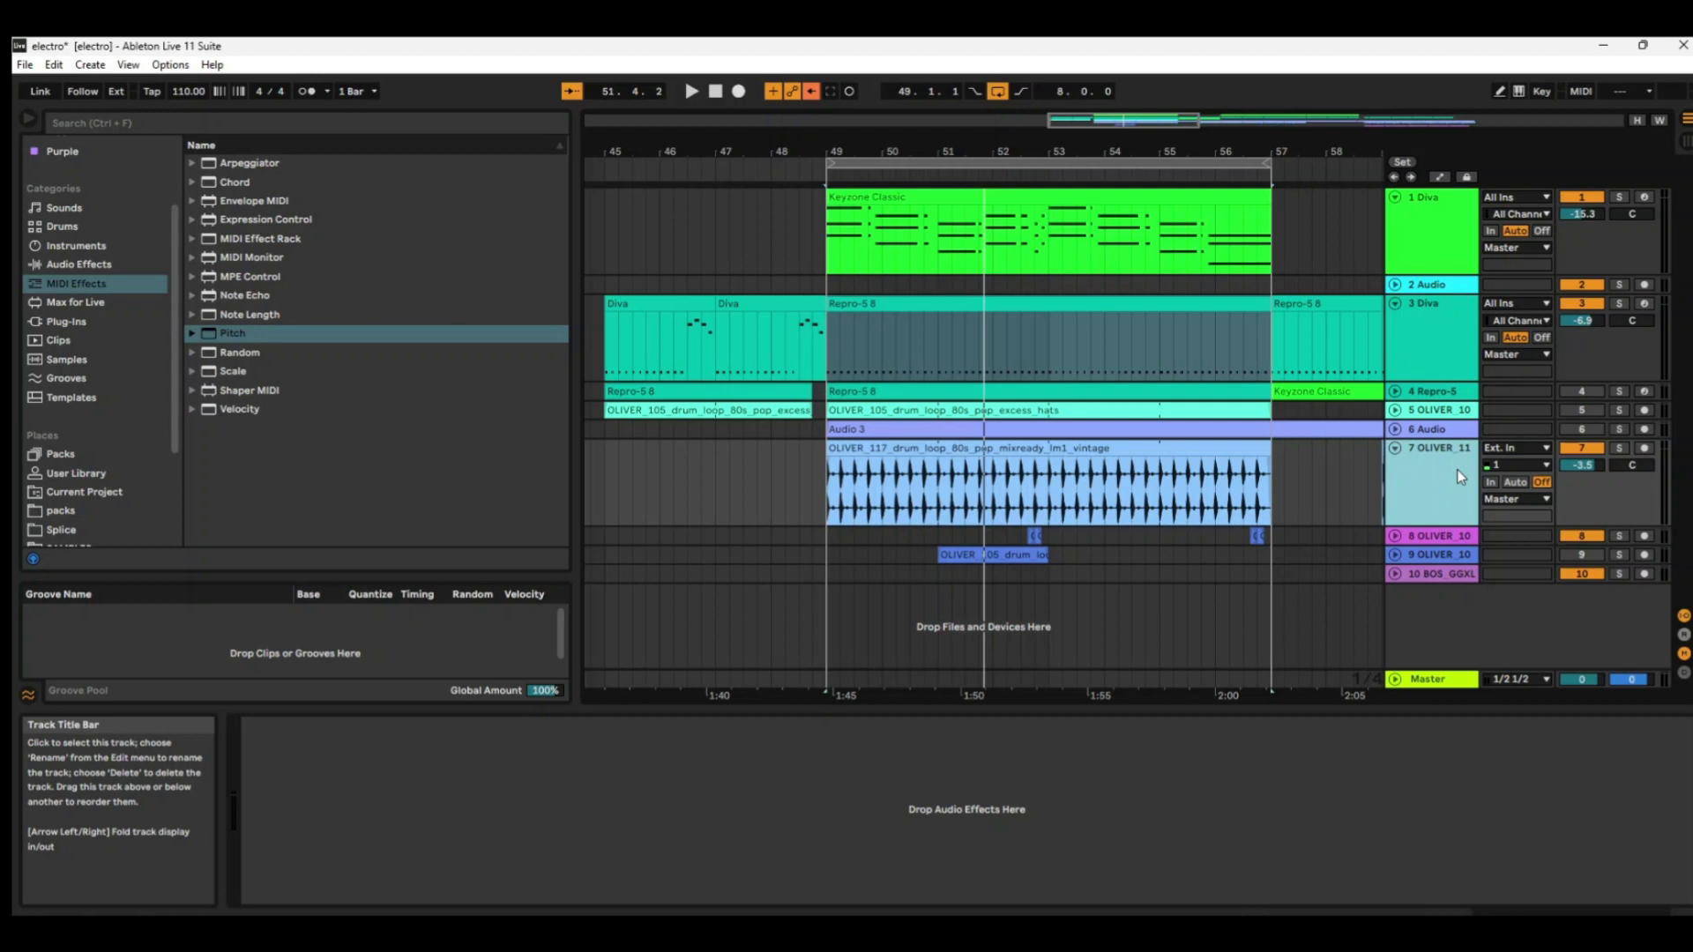
{"action": "left_click", "coordinate": [1619, 450]}
{"action": "key", "text": "space"}
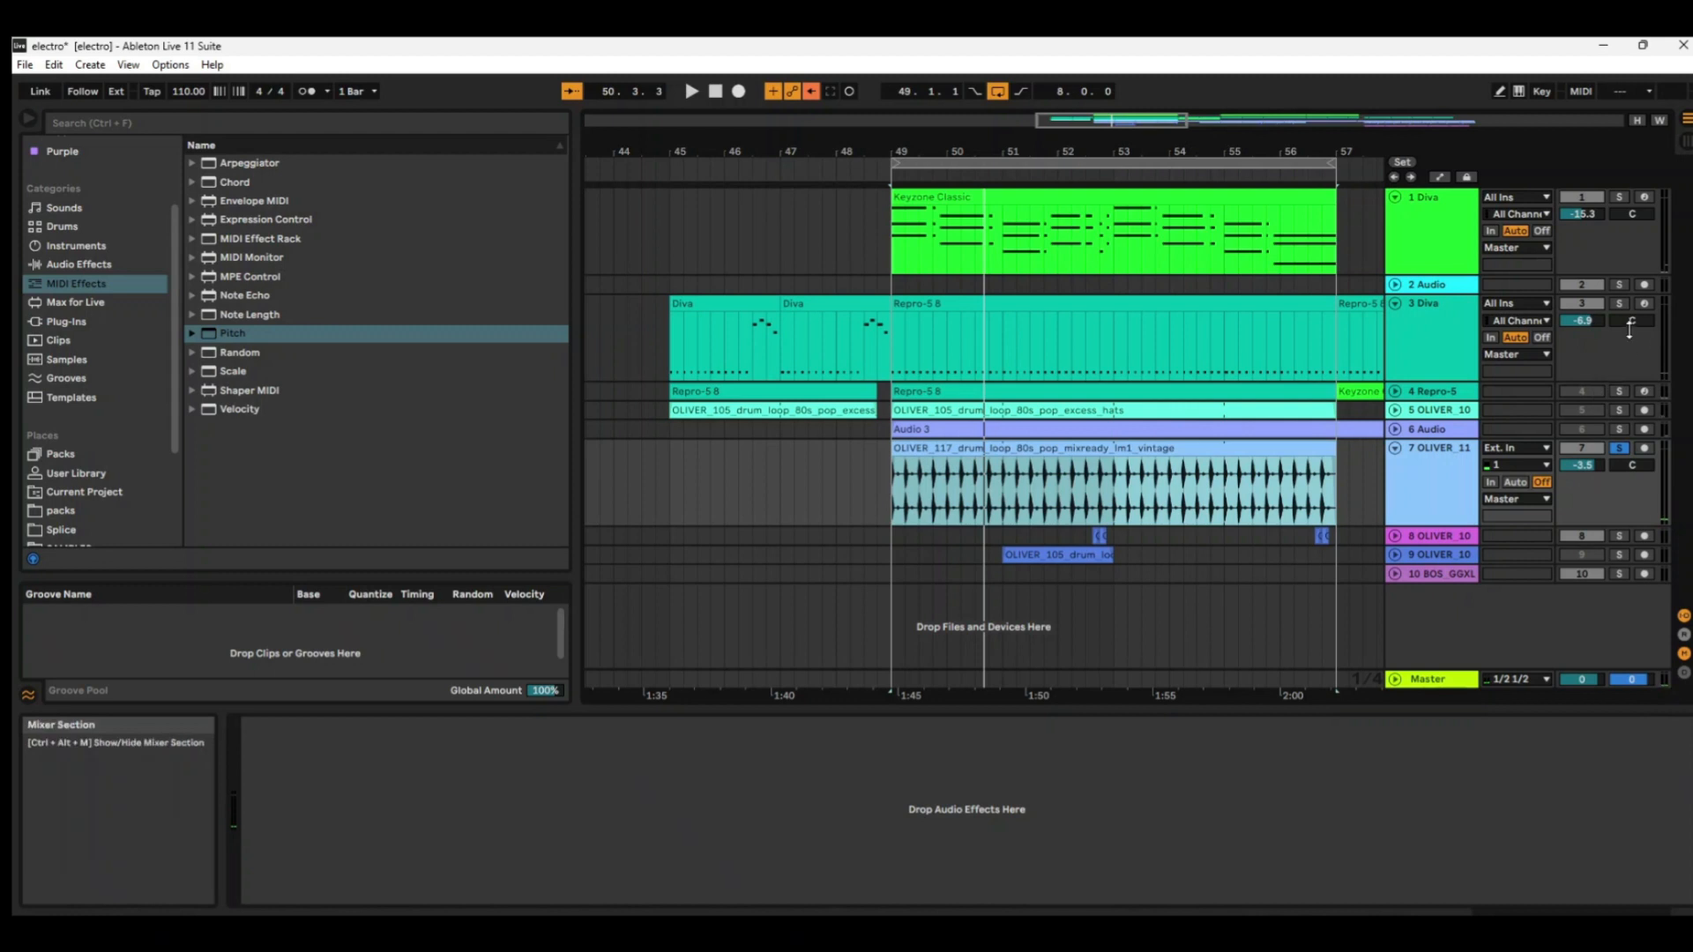
Clear the drum track's solo and play the full mix over the loop region from bar 49 to 57.
{"action": "left_click", "coordinate": [1620, 449]}
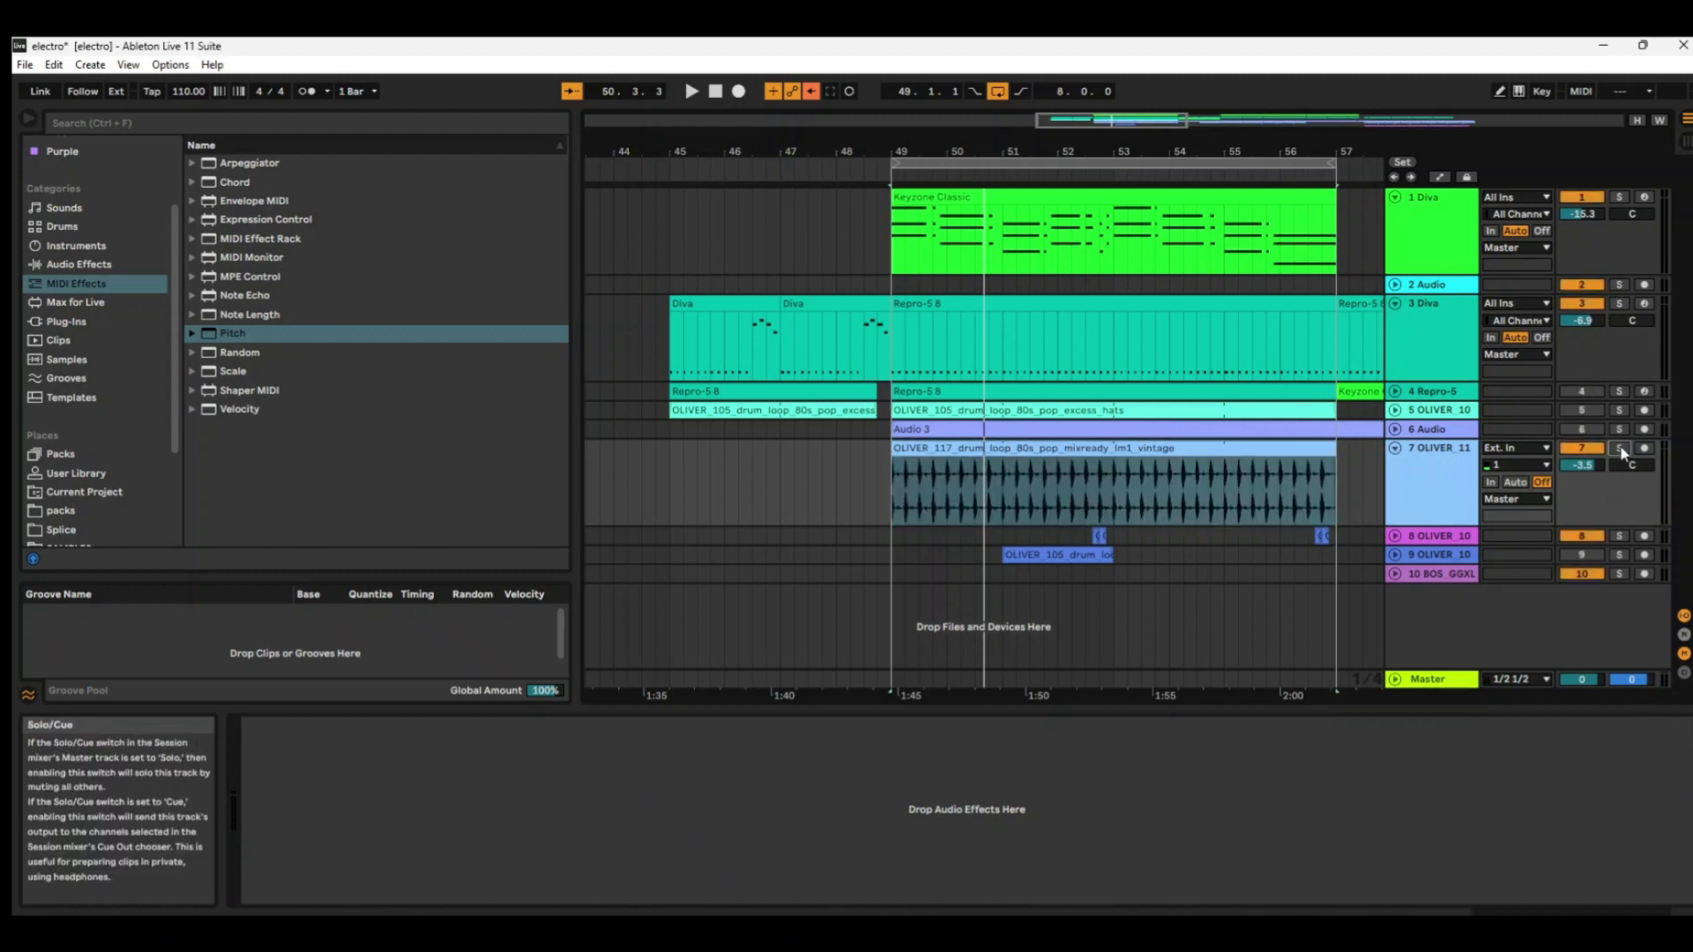
{"action": "left_click", "coordinate": [1079, 164]}
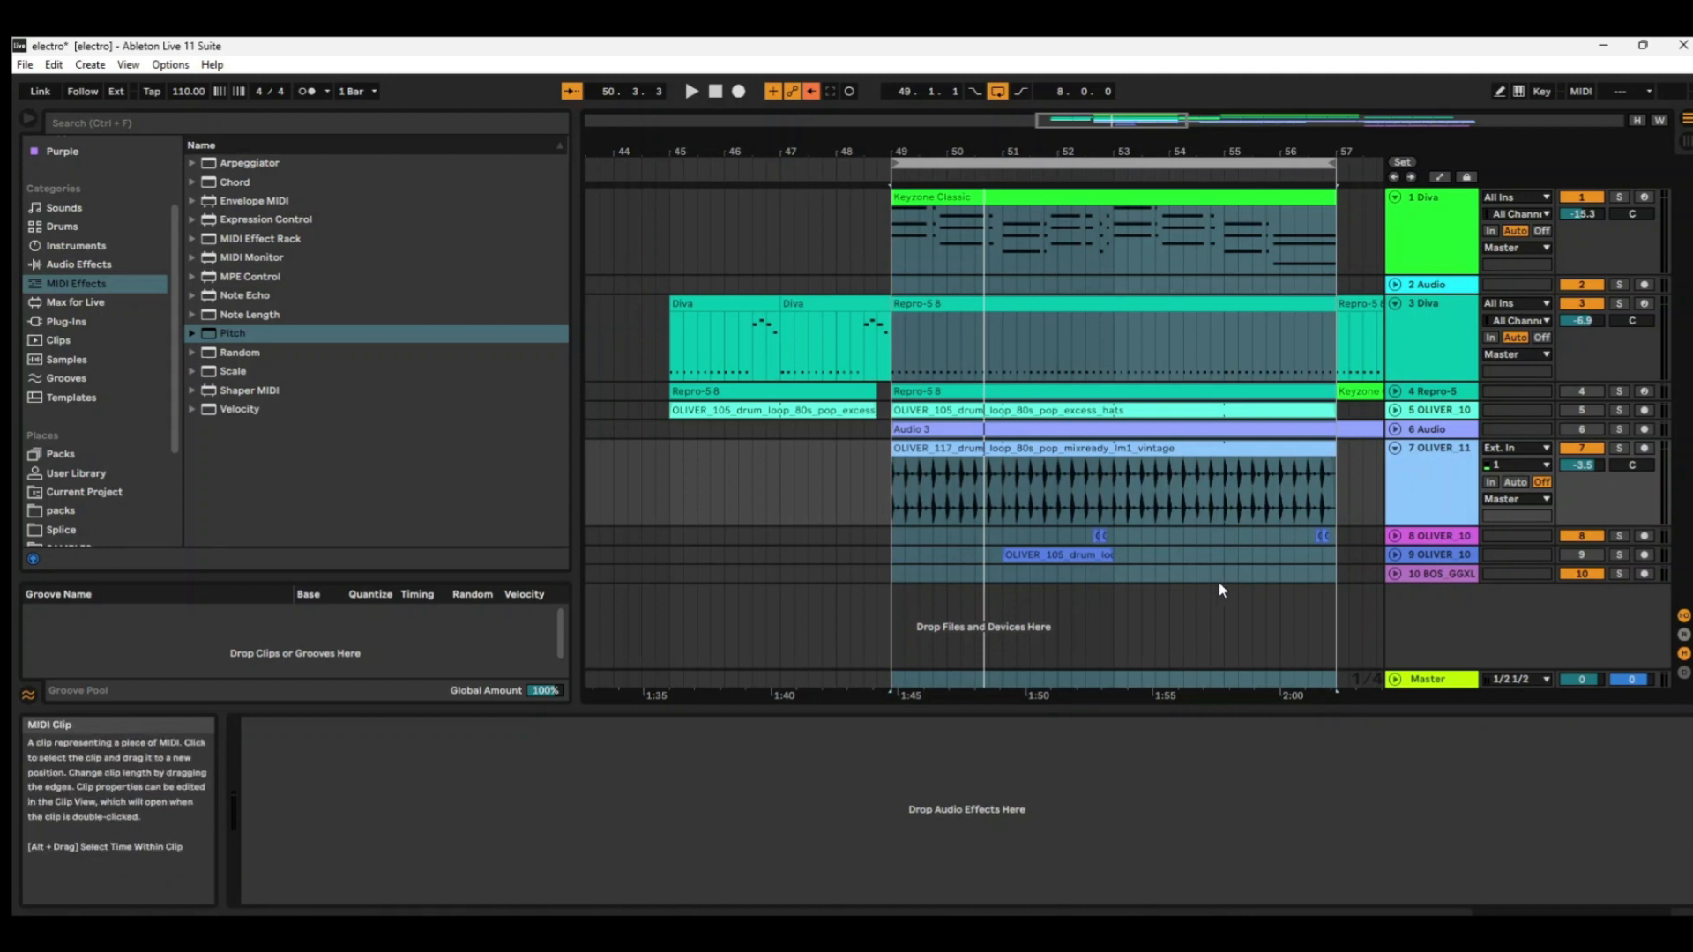
{"action": "key", "text": "space"}
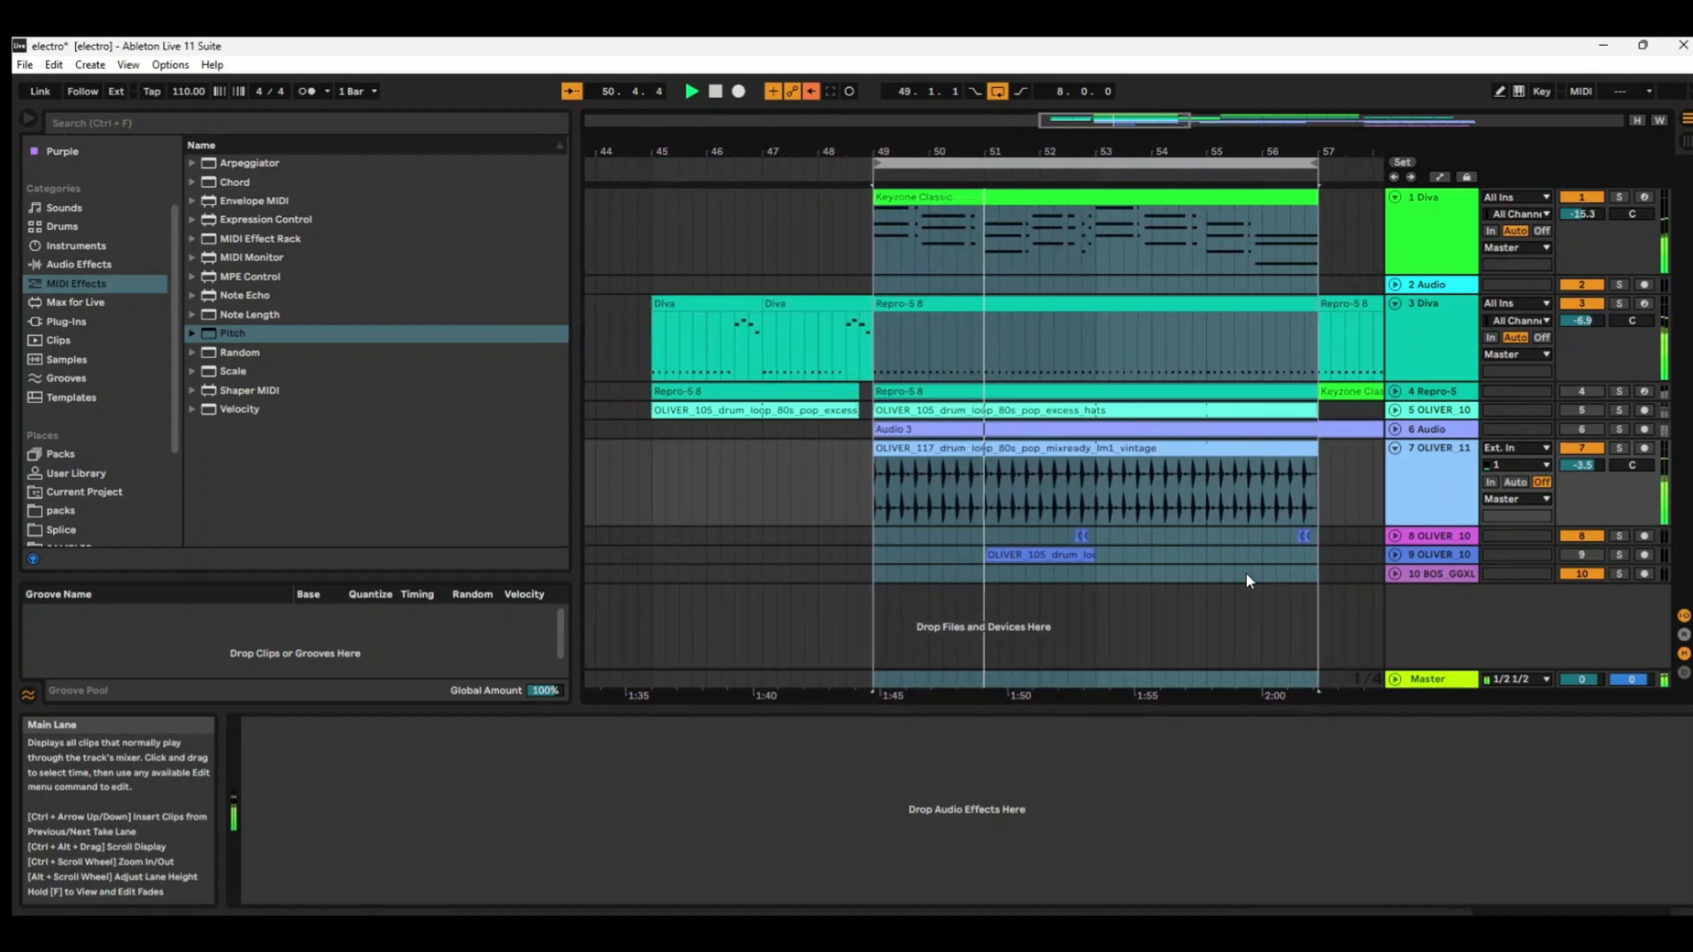
Unfold track 8 and audition its two adjacent OLIVER_105 drum hits near bar 52.4 in solo, clearing the solo at the end.
{"action": "left_click", "coordinate": [1396, 536]}
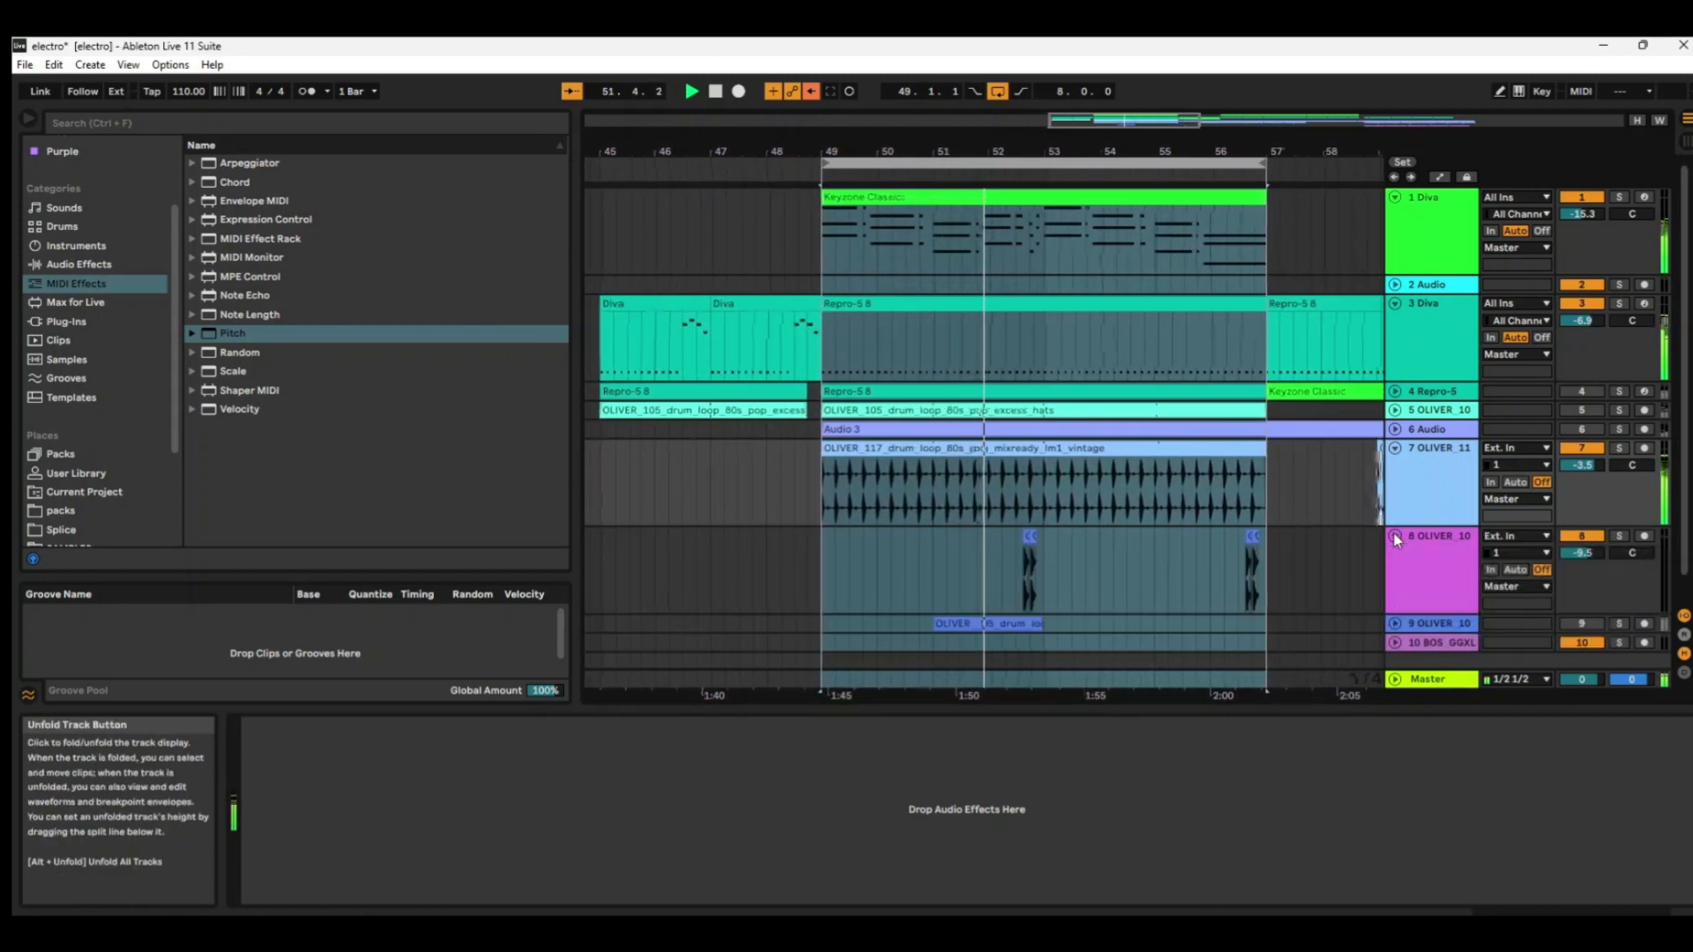
{"action": "left_click_drag", "start_coordinate": [1042, 145], "coordinate": [1049, 445]}
{"action": "left_click", "coordinate": [756, 568]}
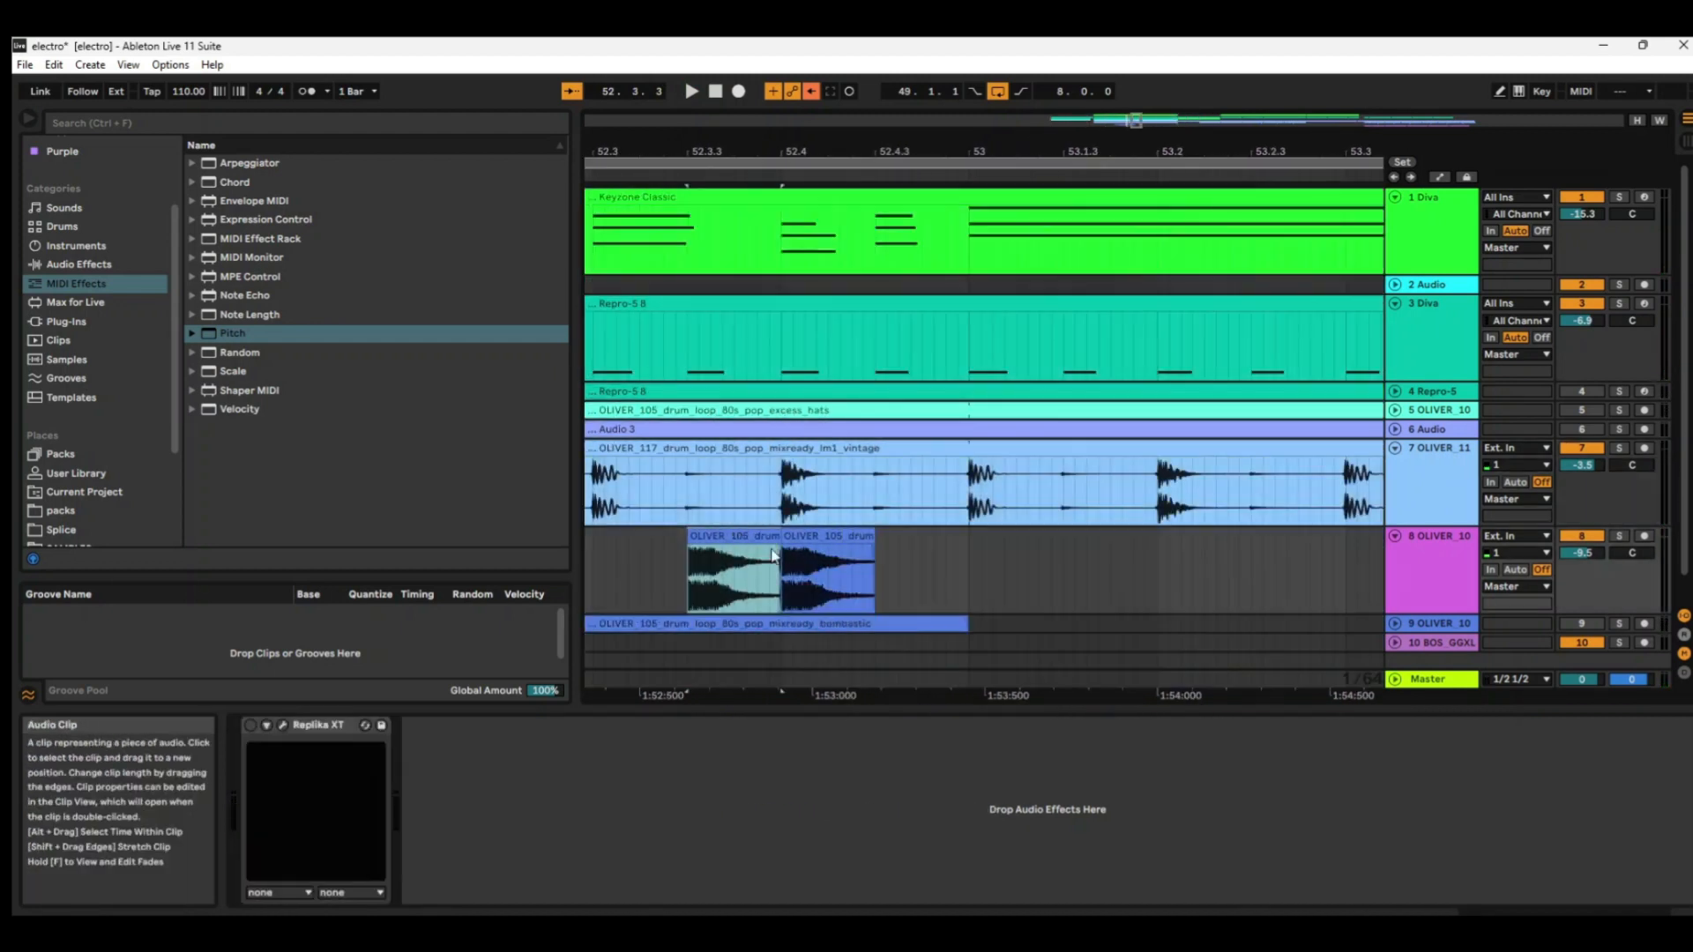
{"action": "left_click", "coordinate": [755, 556]}
{"action": "left_click", "coordinate": [1619, 536]}
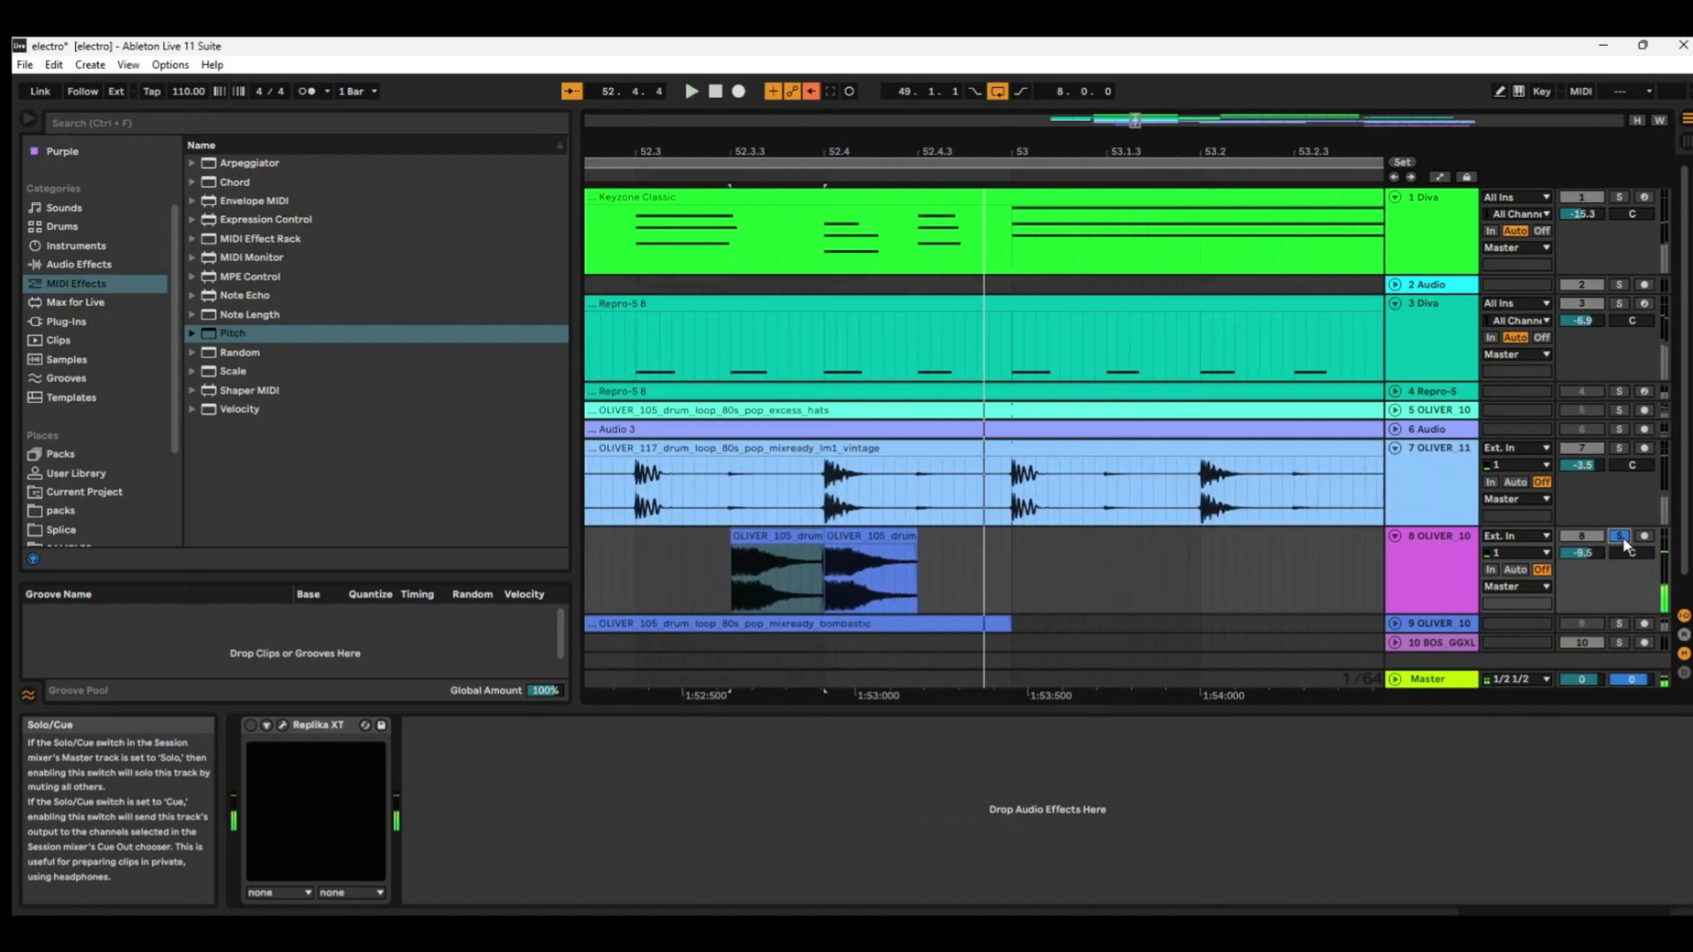
{"action": "left_click", "coordinate": [1619, 536]}
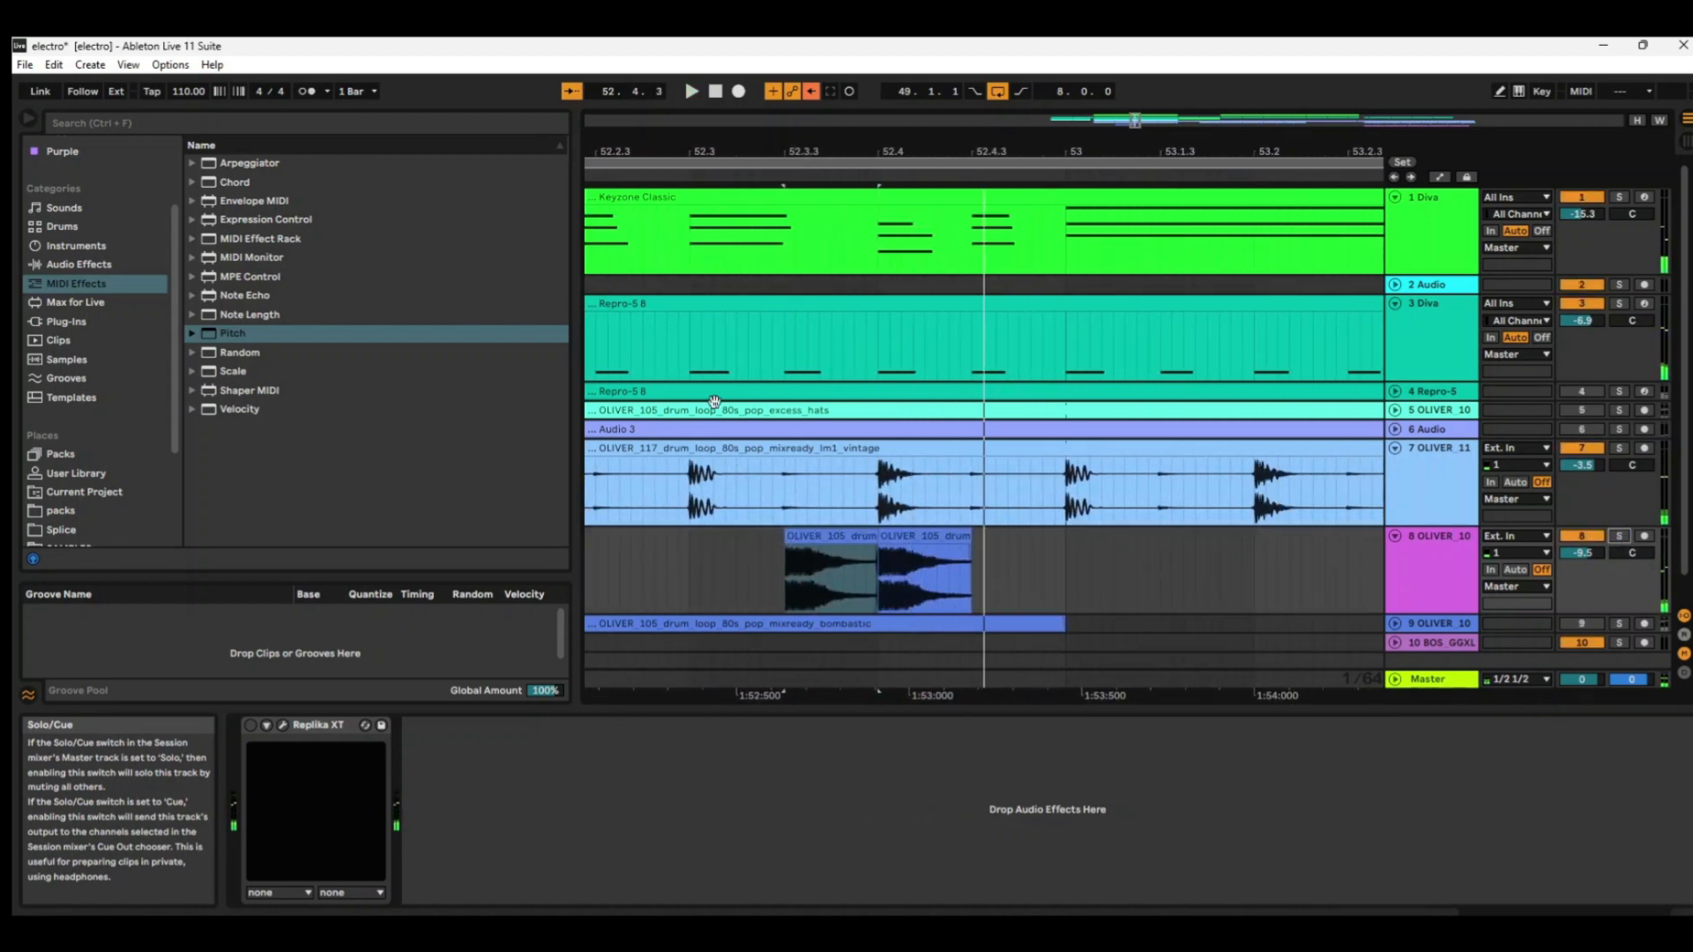
Play the passage from around bar 52 to hear the track 8 hits within the full mix.
{"action": "left_click", "coordinate": [612, 178]}
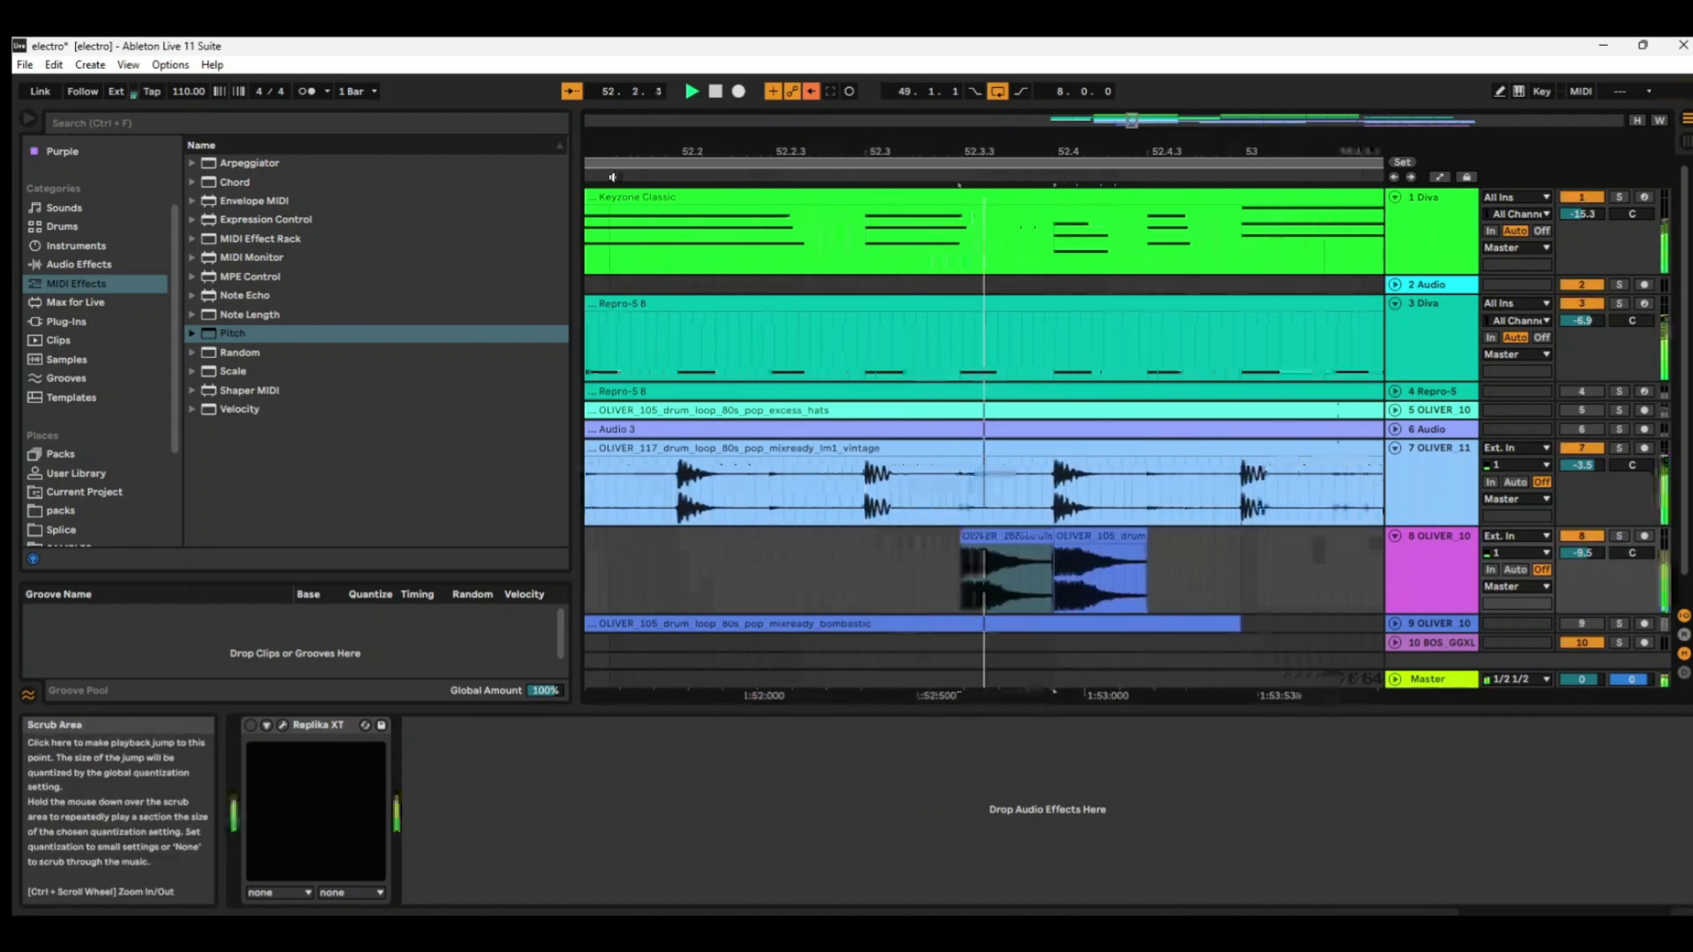
{"action": "left_click_drag", "start_coordinate": [797, 151], "coordinate": [1009, 138]}
{"action": "key", "text": "space"}
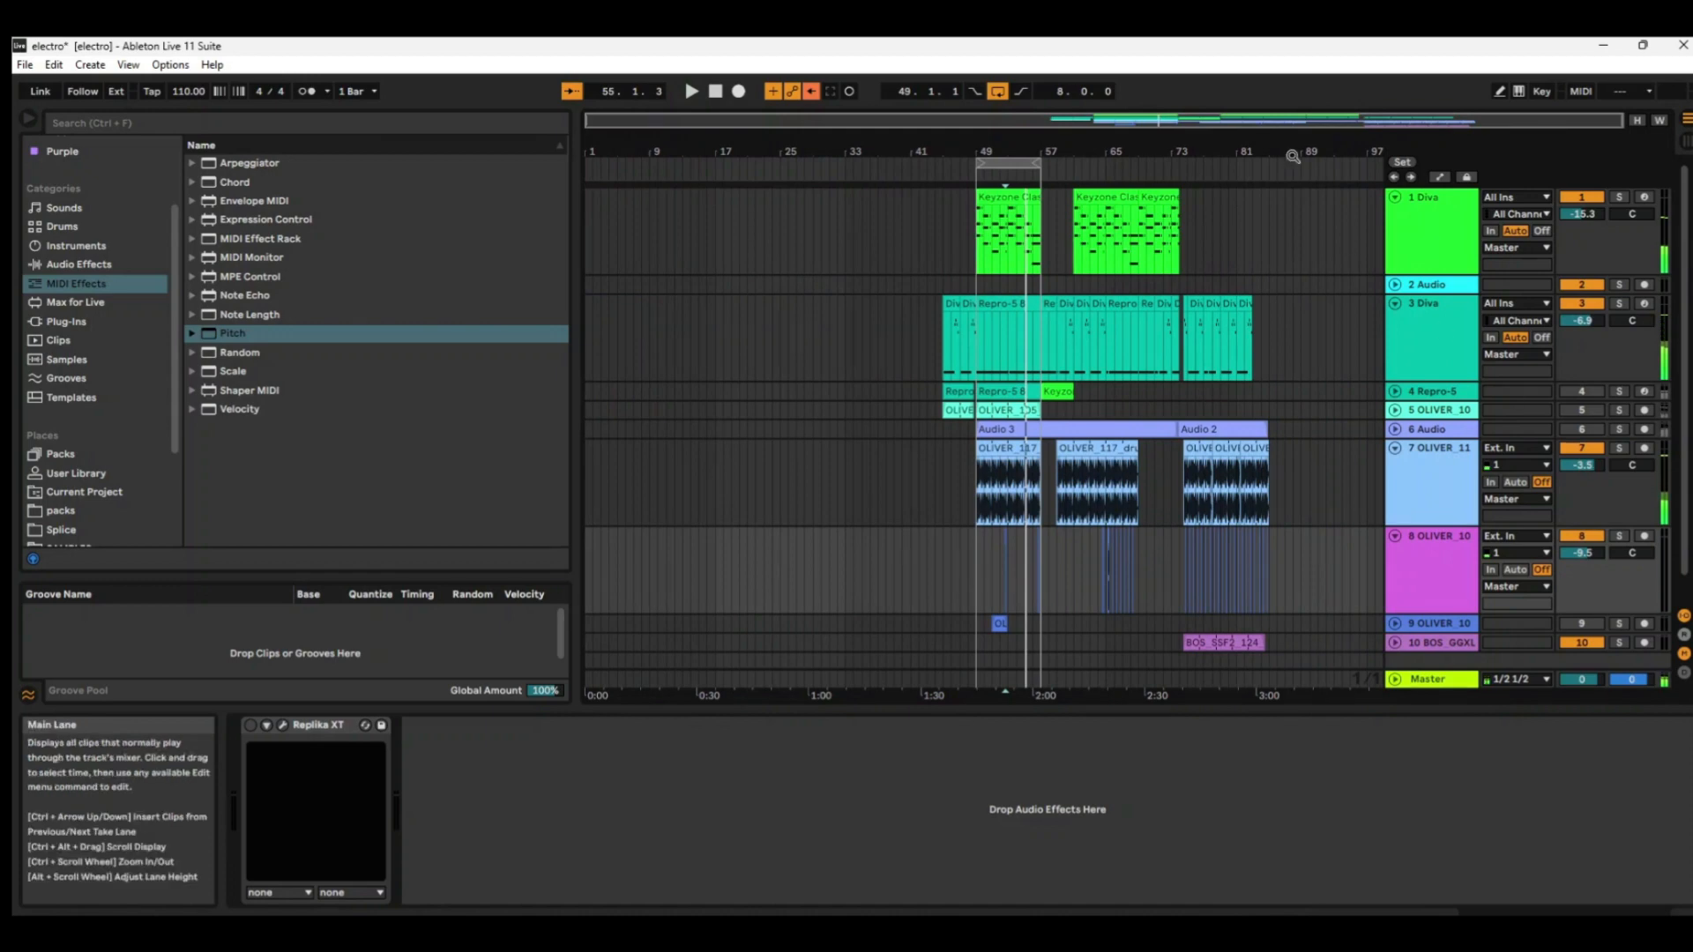
Unfold track 10 and audition its BOS_SSF2_124_Drum_Loop_Full_Soulful clip from bar 74 in solo.
{"action": "left_click_drag", "start_coordinate": [1293, 156], "coordinate": [1419, 310]}
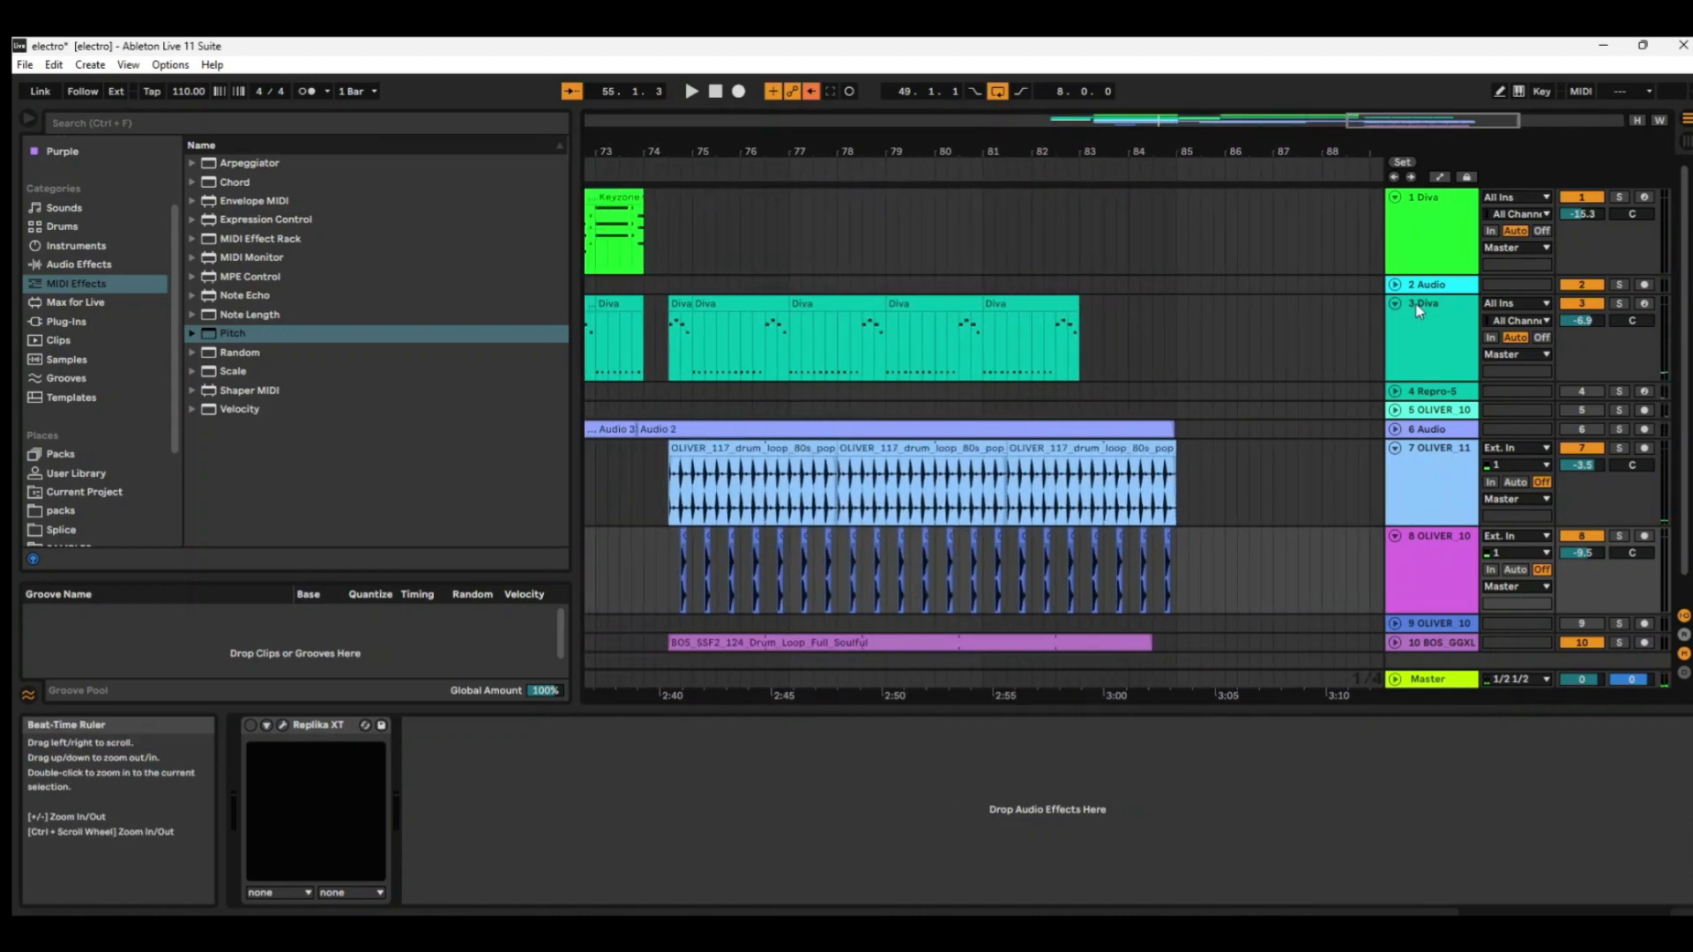
{"action": "left_click", "coordinate": [1396, 643]}
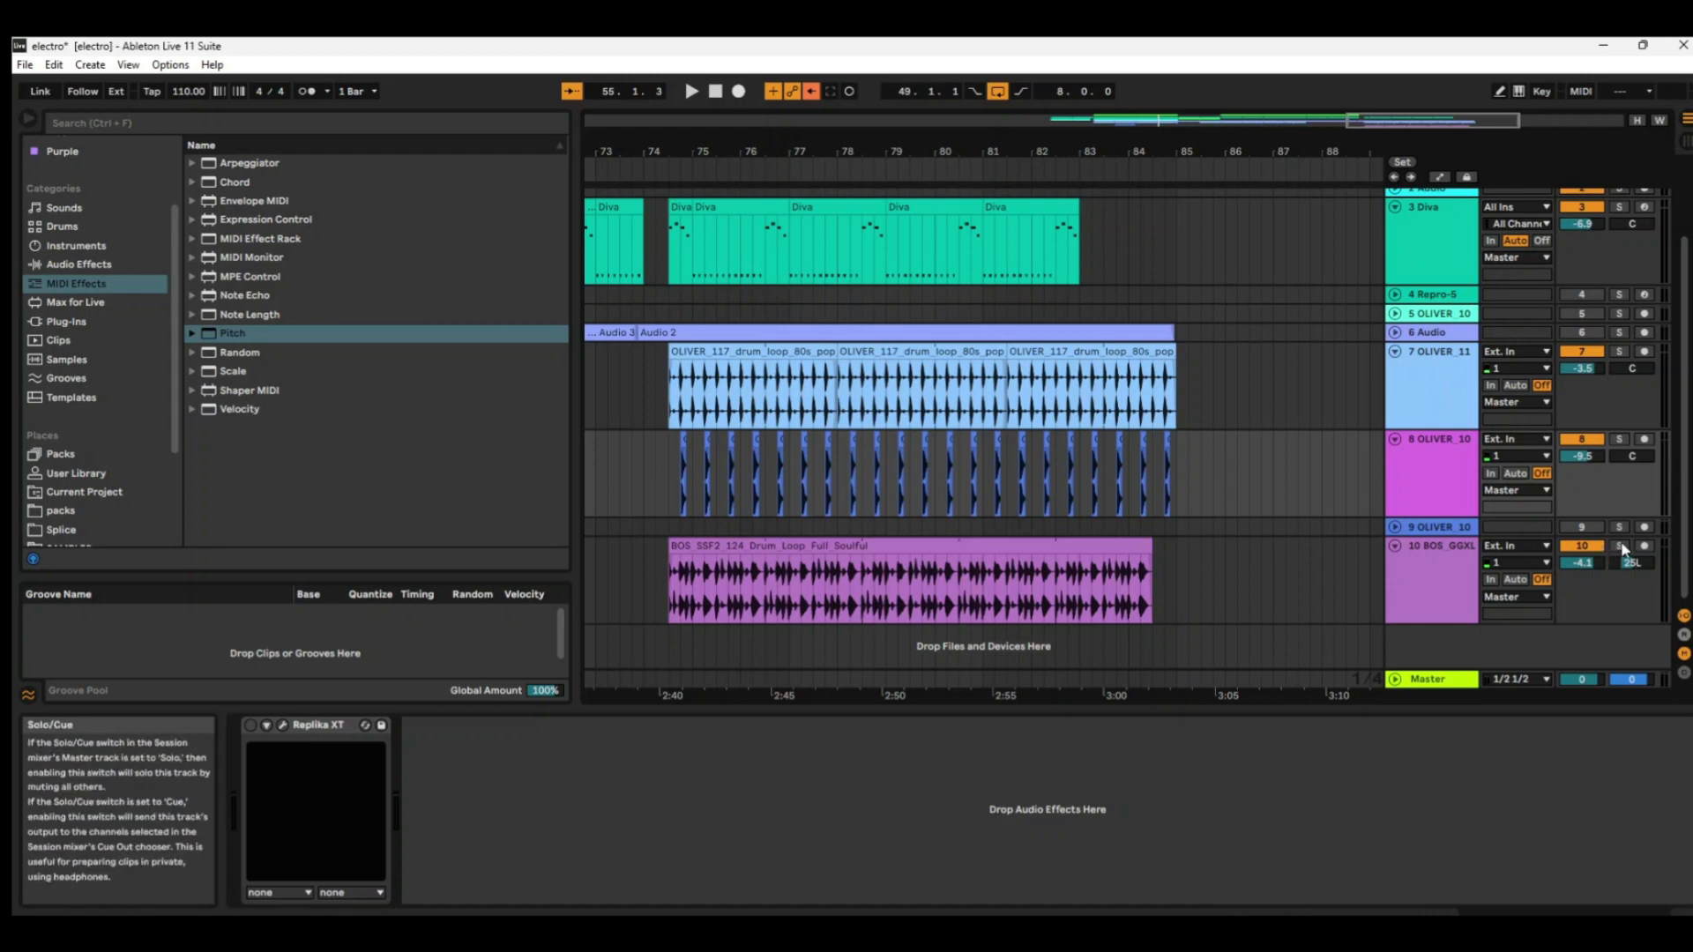
{"action": "left_click", "coordinate": [1089, 546]}
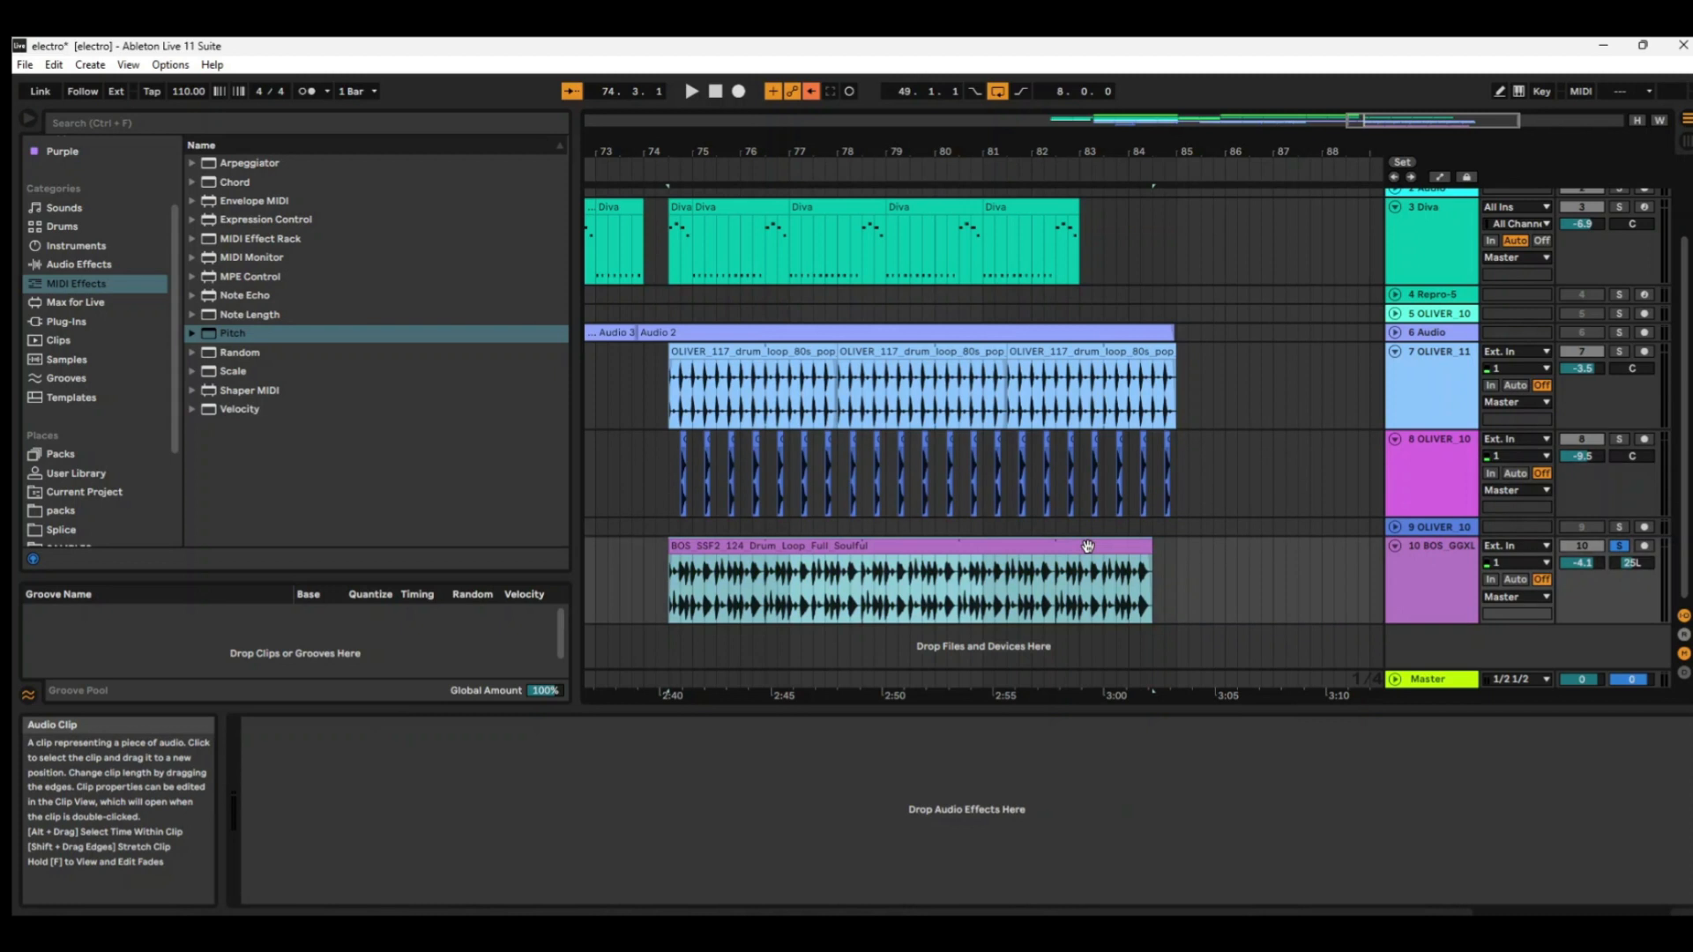
{"action": "key", "text": "space"}
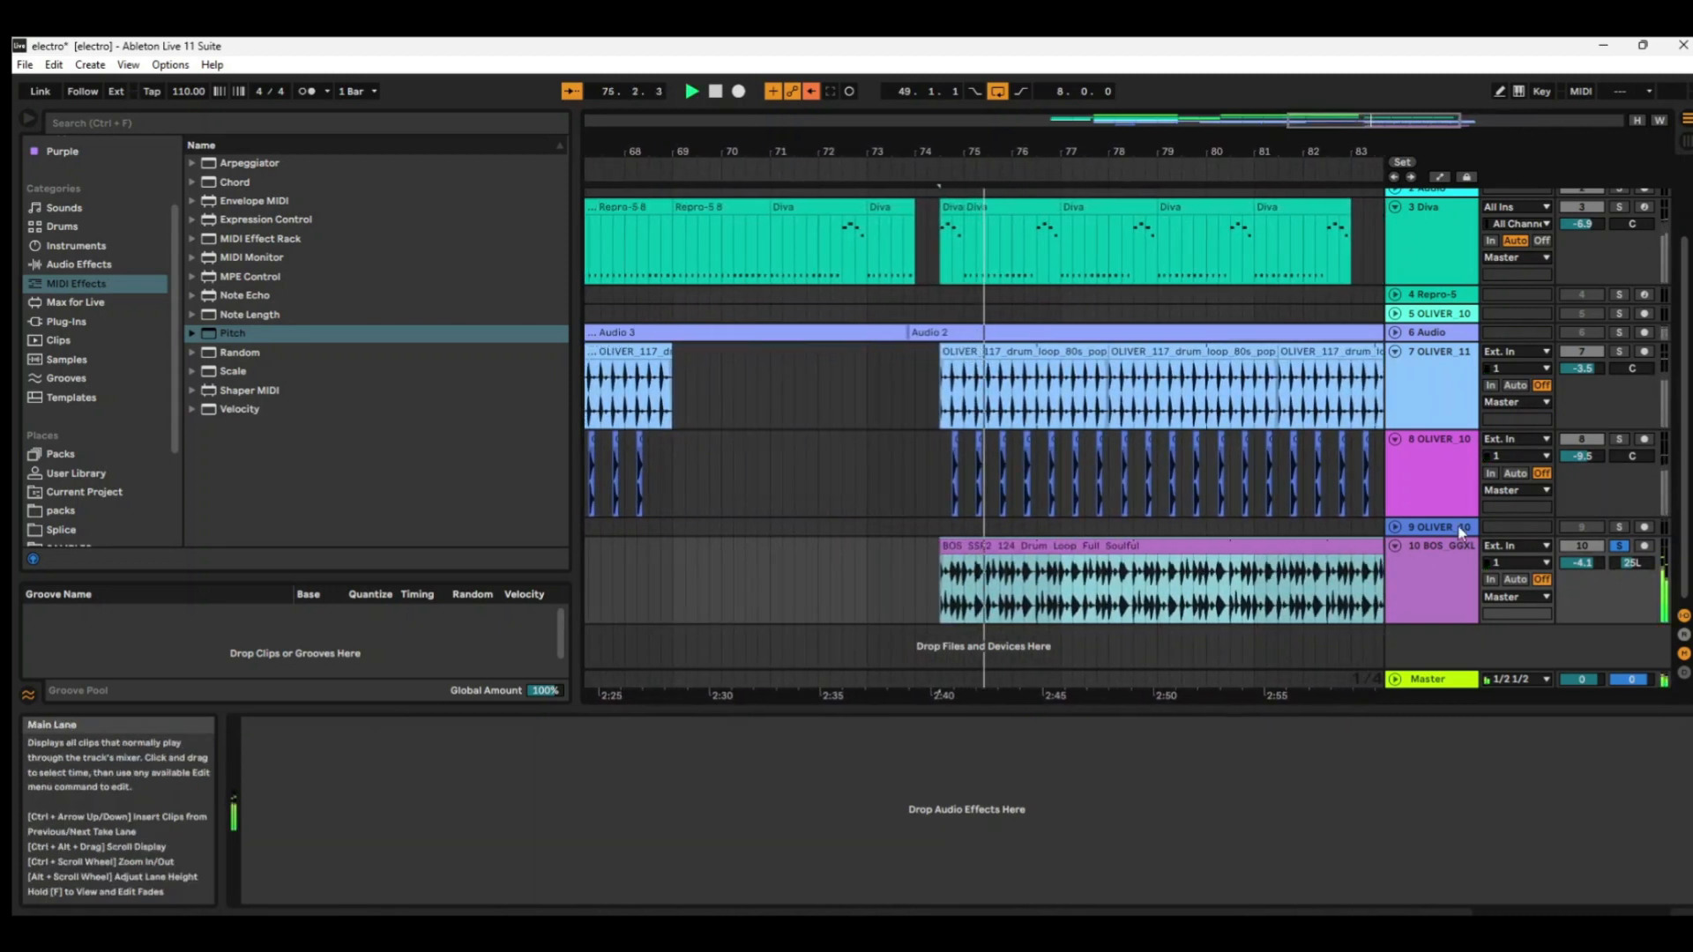
{"action": "scroll", "coordinate": [886, 595], "scroll_direction": "up", "scroll_amount": 2}
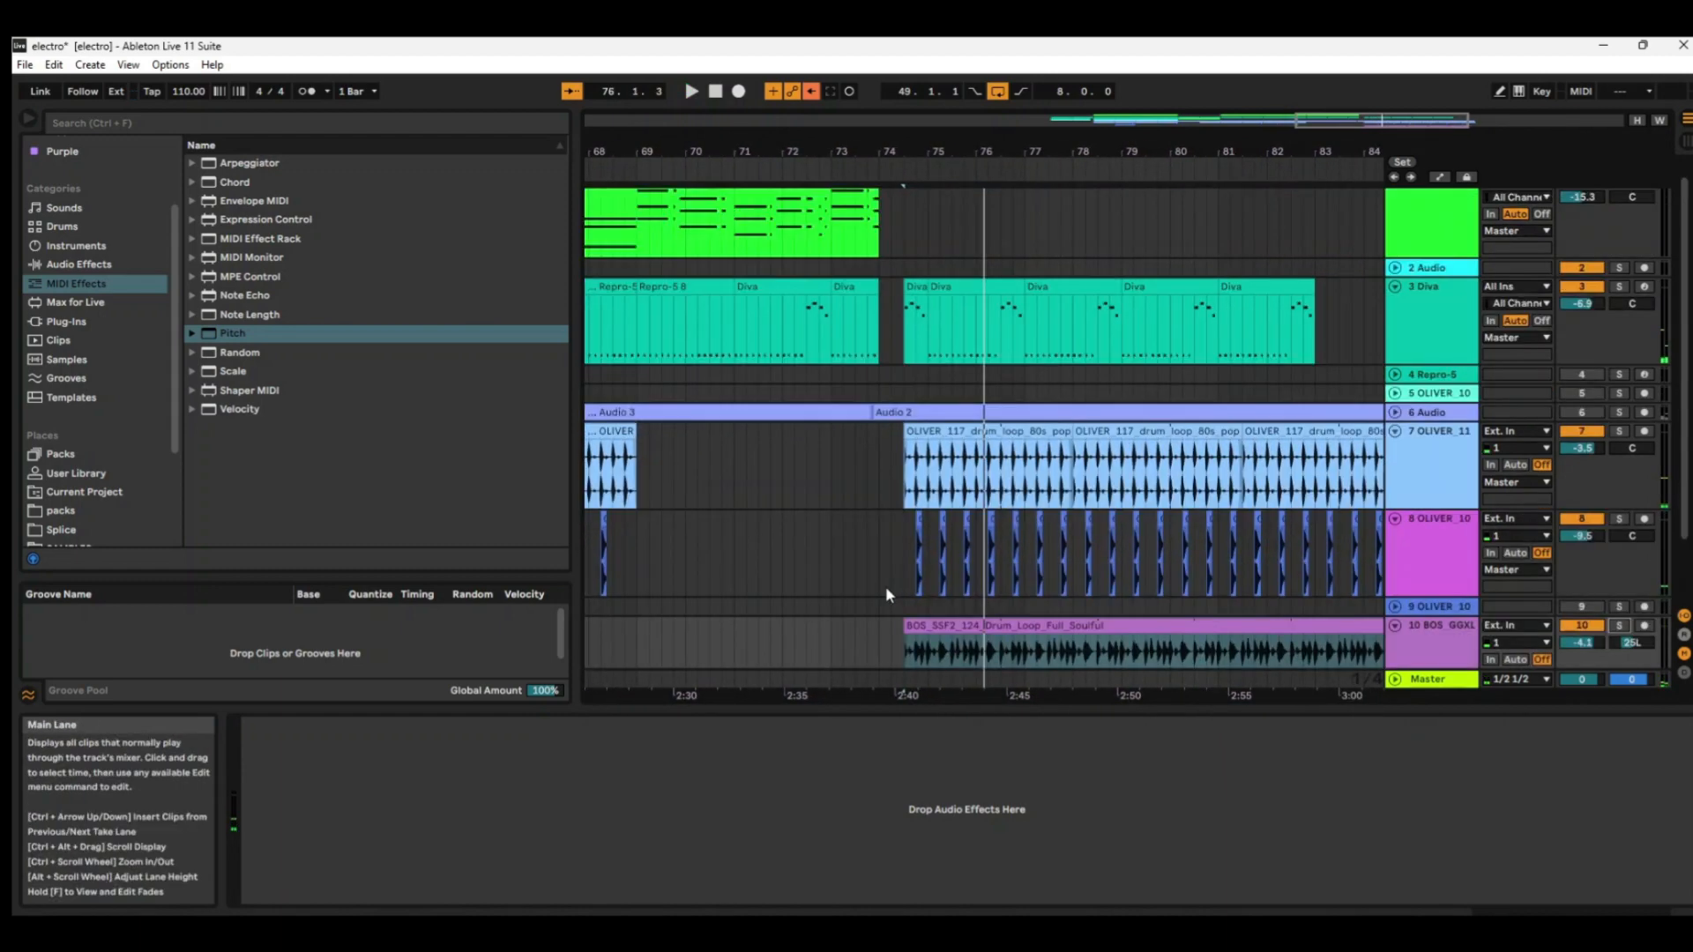
Solo track 3 and audition its Diva clip that starts at bar 75.
{"action": "scroll", "coordinate": [926, 526], "scroll_direction": "up", "scroll_amount": 1}
{"action": "left_click", "coordinate": [950, 340]}
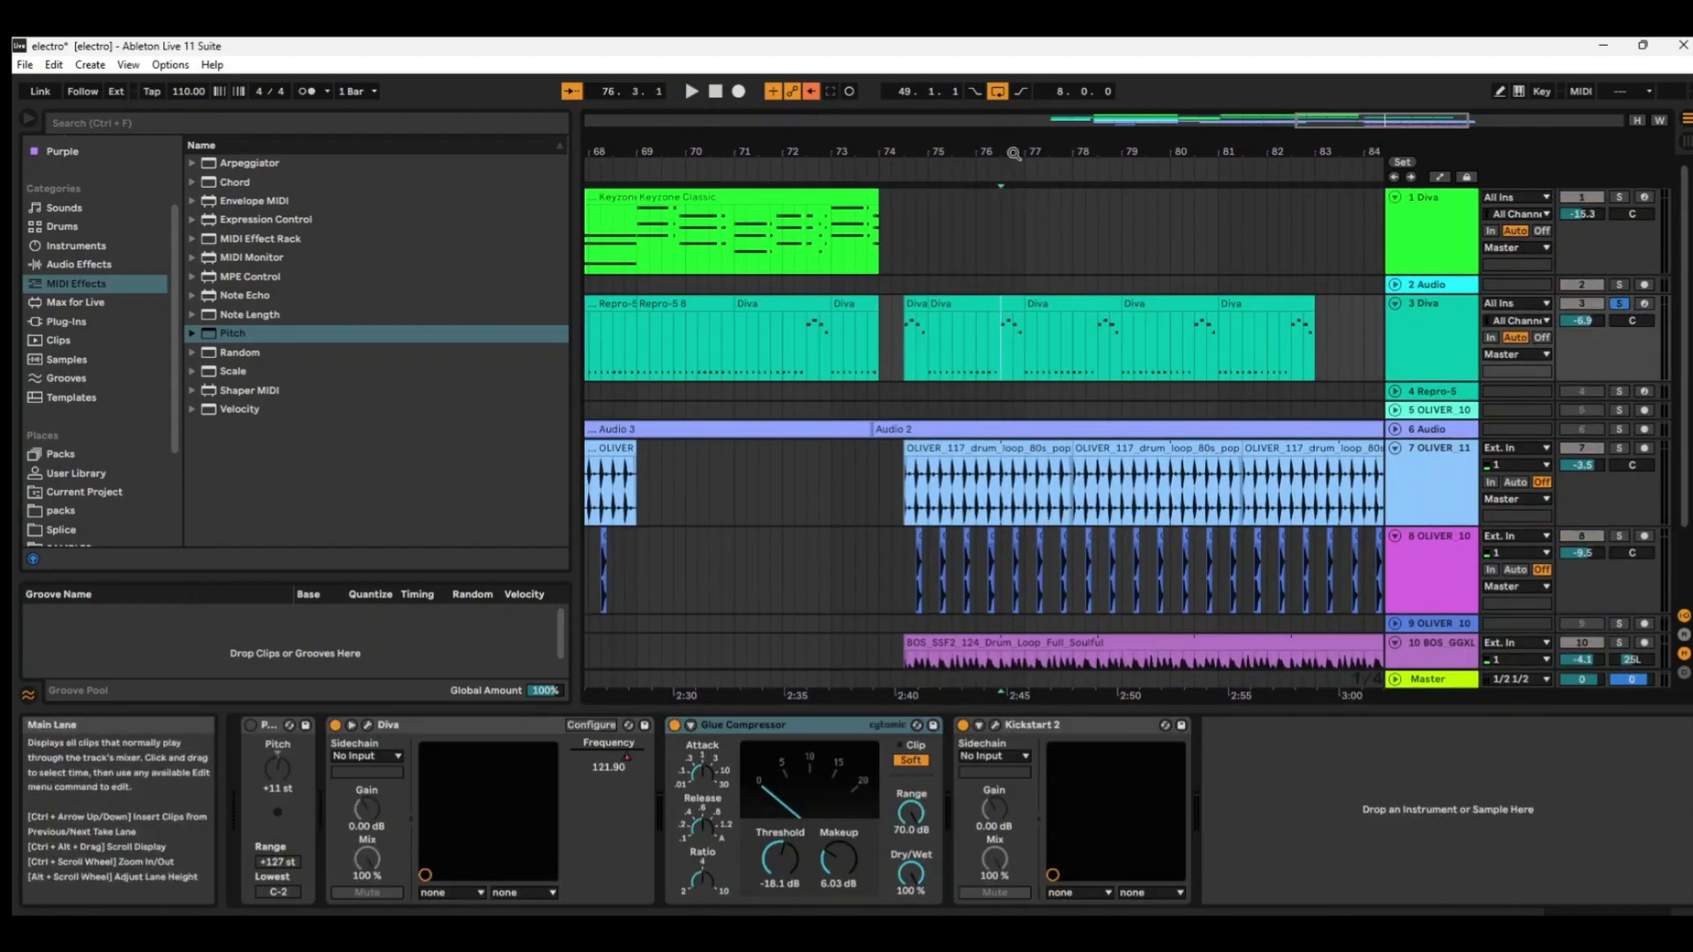
{"action": "left_click_drag", "start_coordinate": [1012, 153], "coordinate": [956, 294]}
{"action": "left_click", "coordinate": [896, 305]}
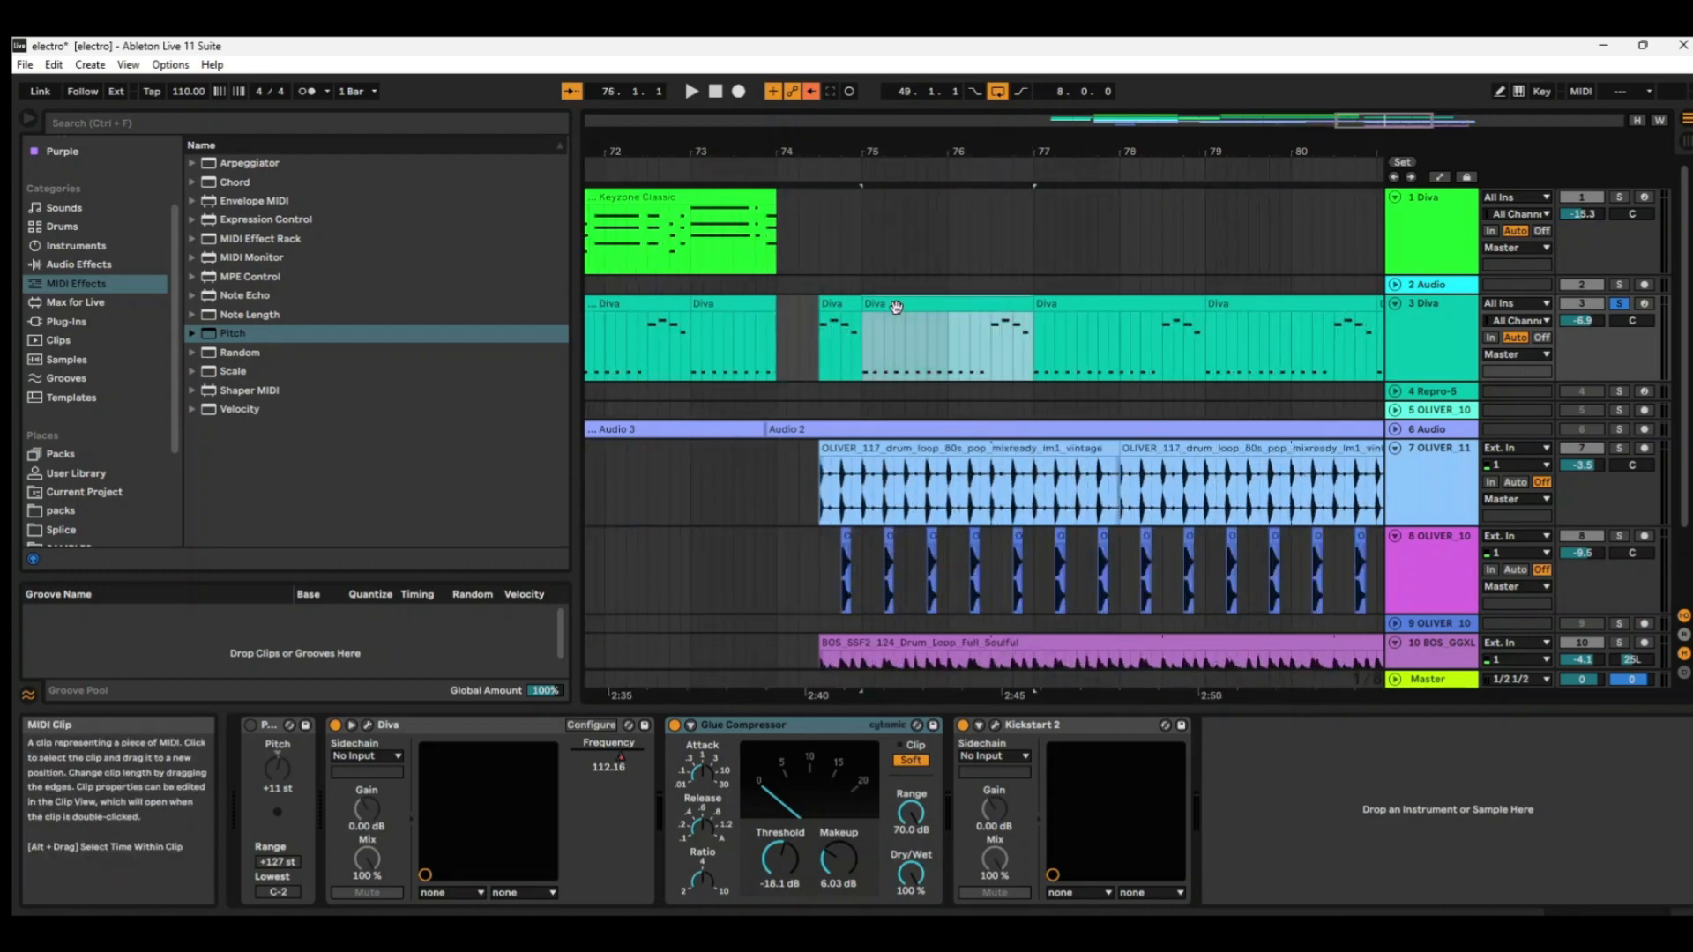
{"action": "key", "text": "space"}
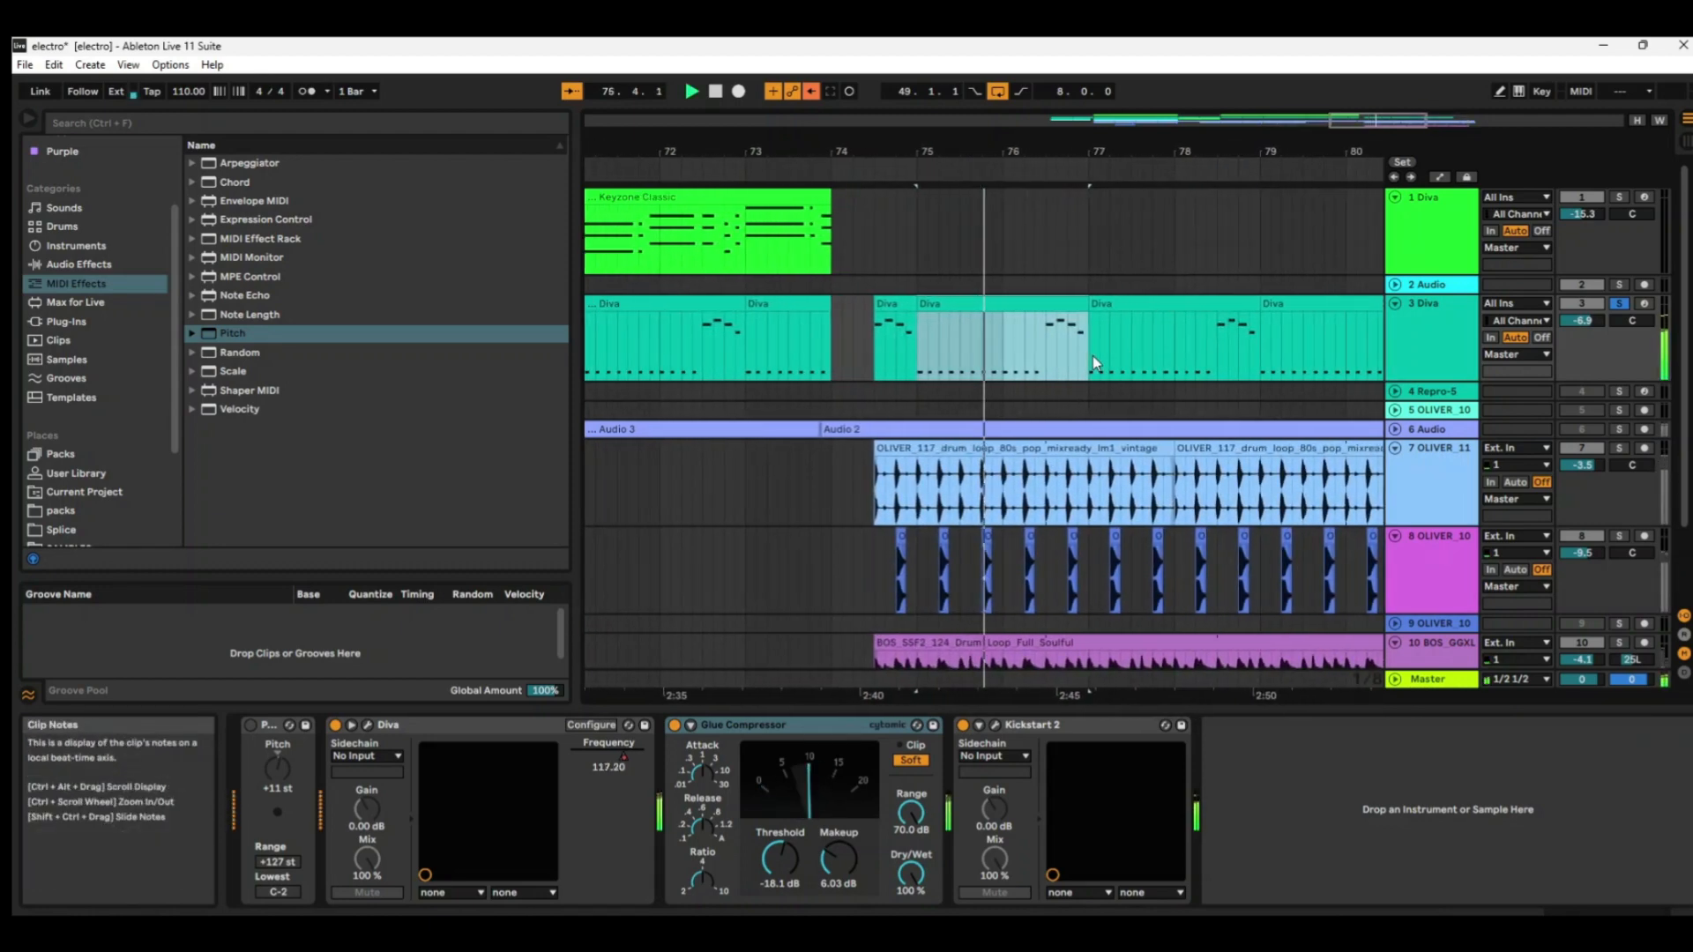
{"action": "key", "text": "space"}
Show the automation lanes and display the Diva device's Frequency envelope on track 3.
{"action": "key", "text": "a"}
{"action": "left_click", "coordinate": [1426, 321]}
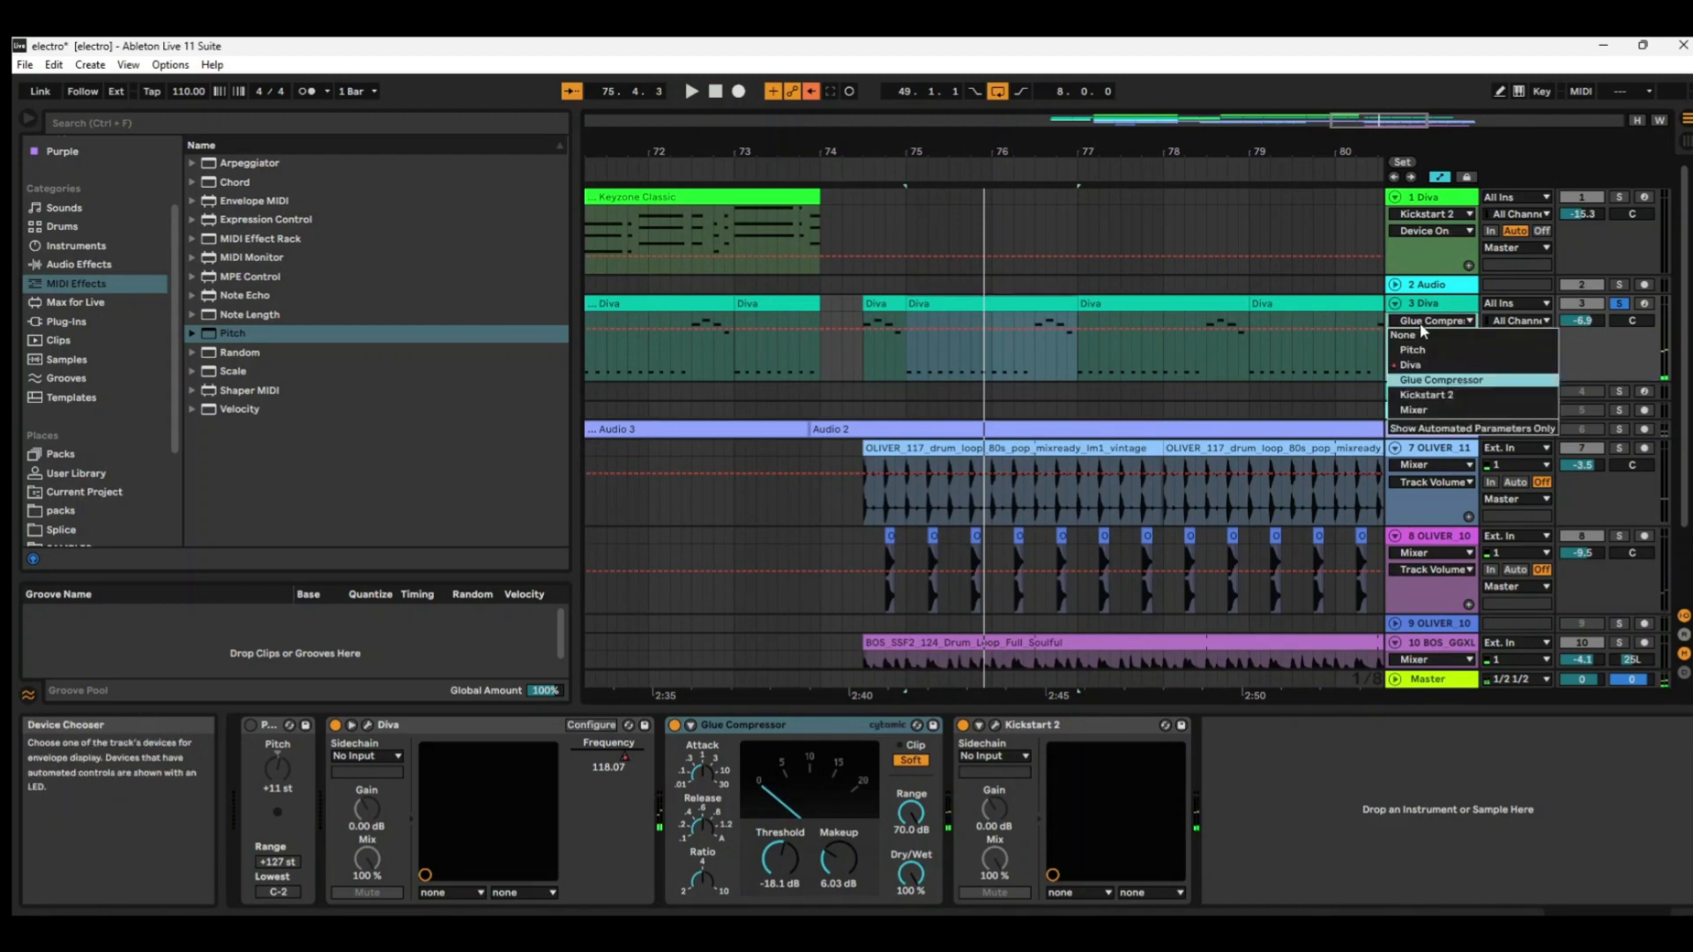
{"action": "left_click", "coordinate": [1434, 365]}
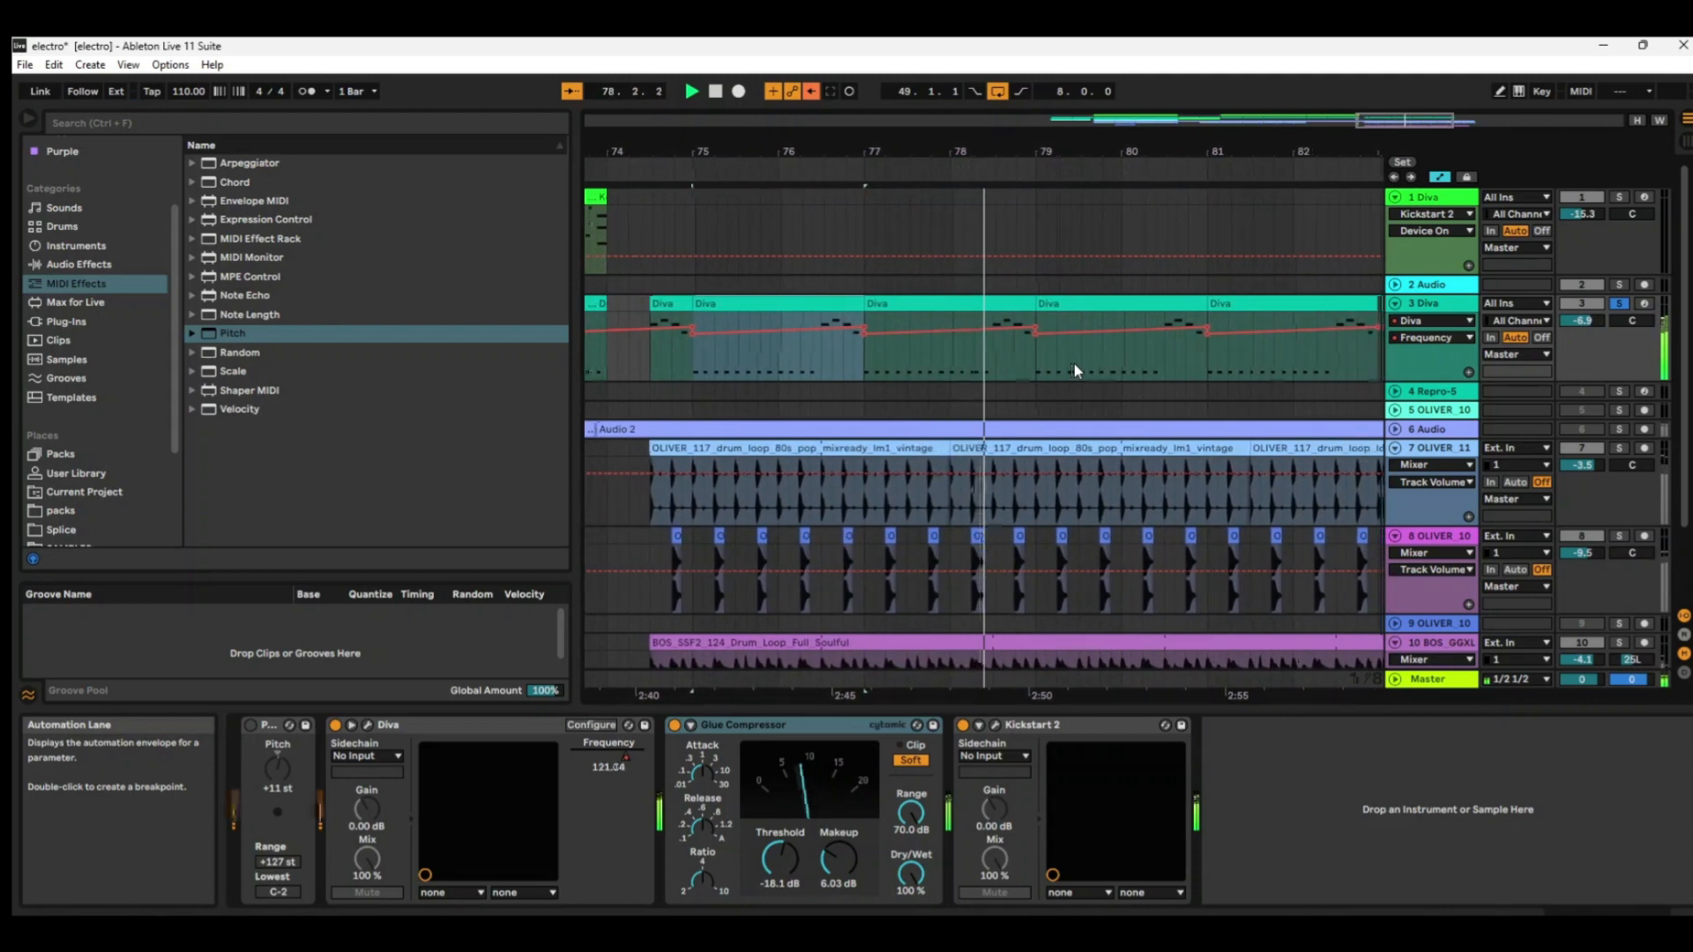
Clear track 3's solo and play the full mix from its short Diva clip in bar 74.
{"action": "left_click", "coordinate": [1621, 304]}
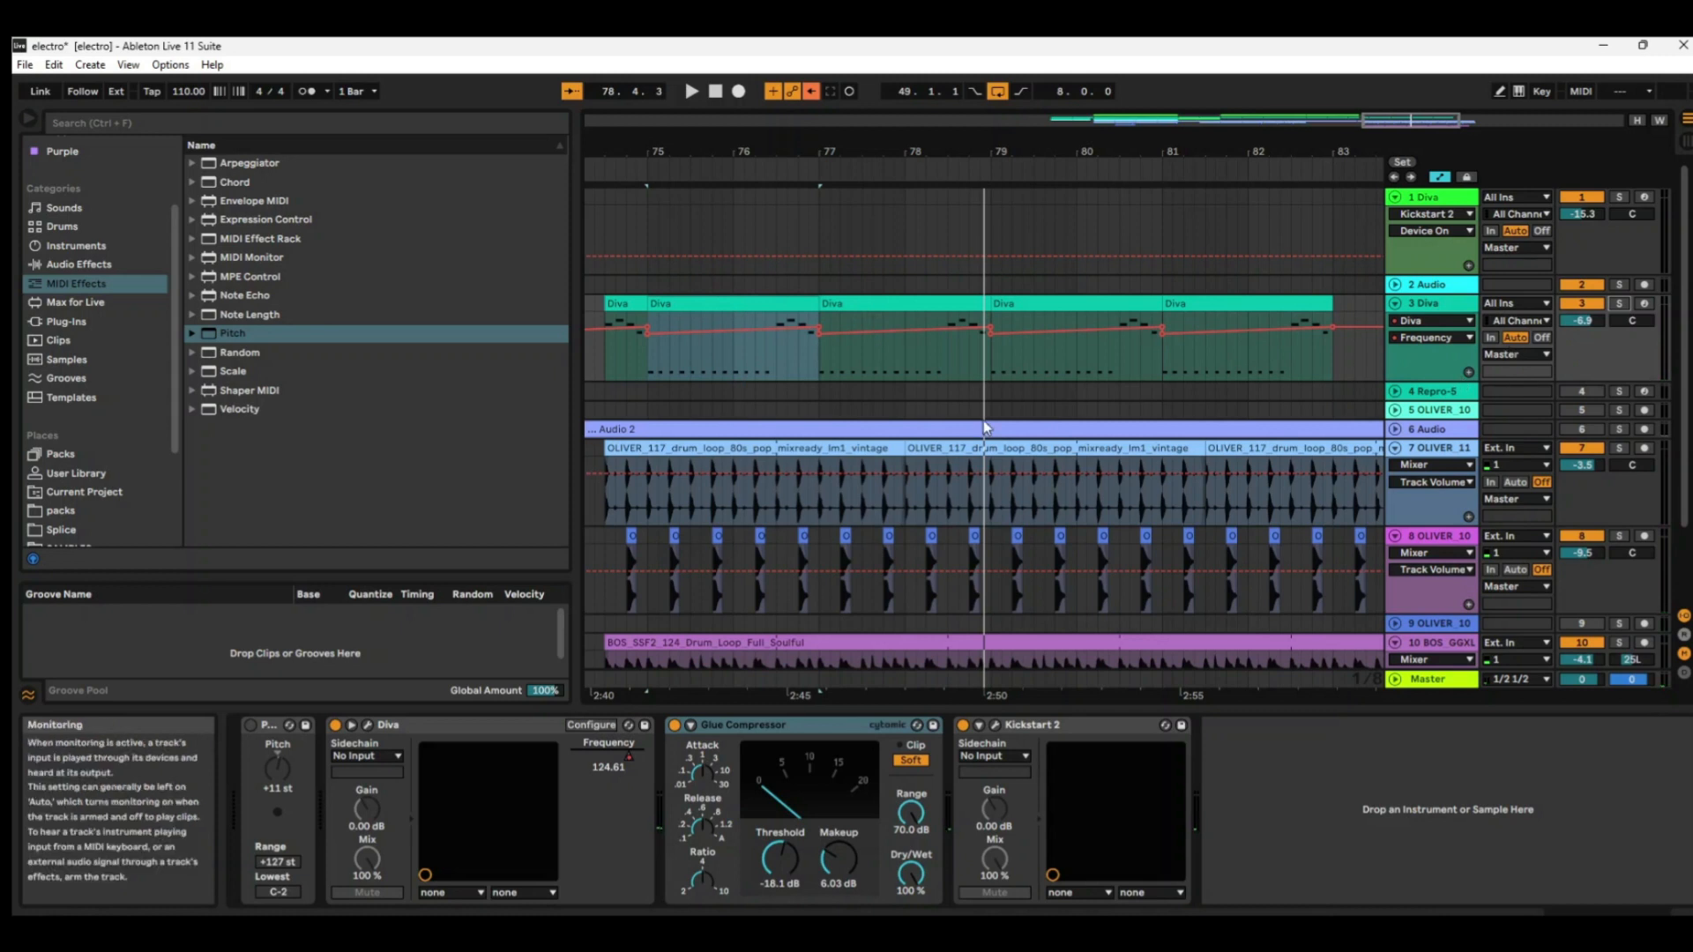
{"action": "left_click", "coordinate": [626, 305]}
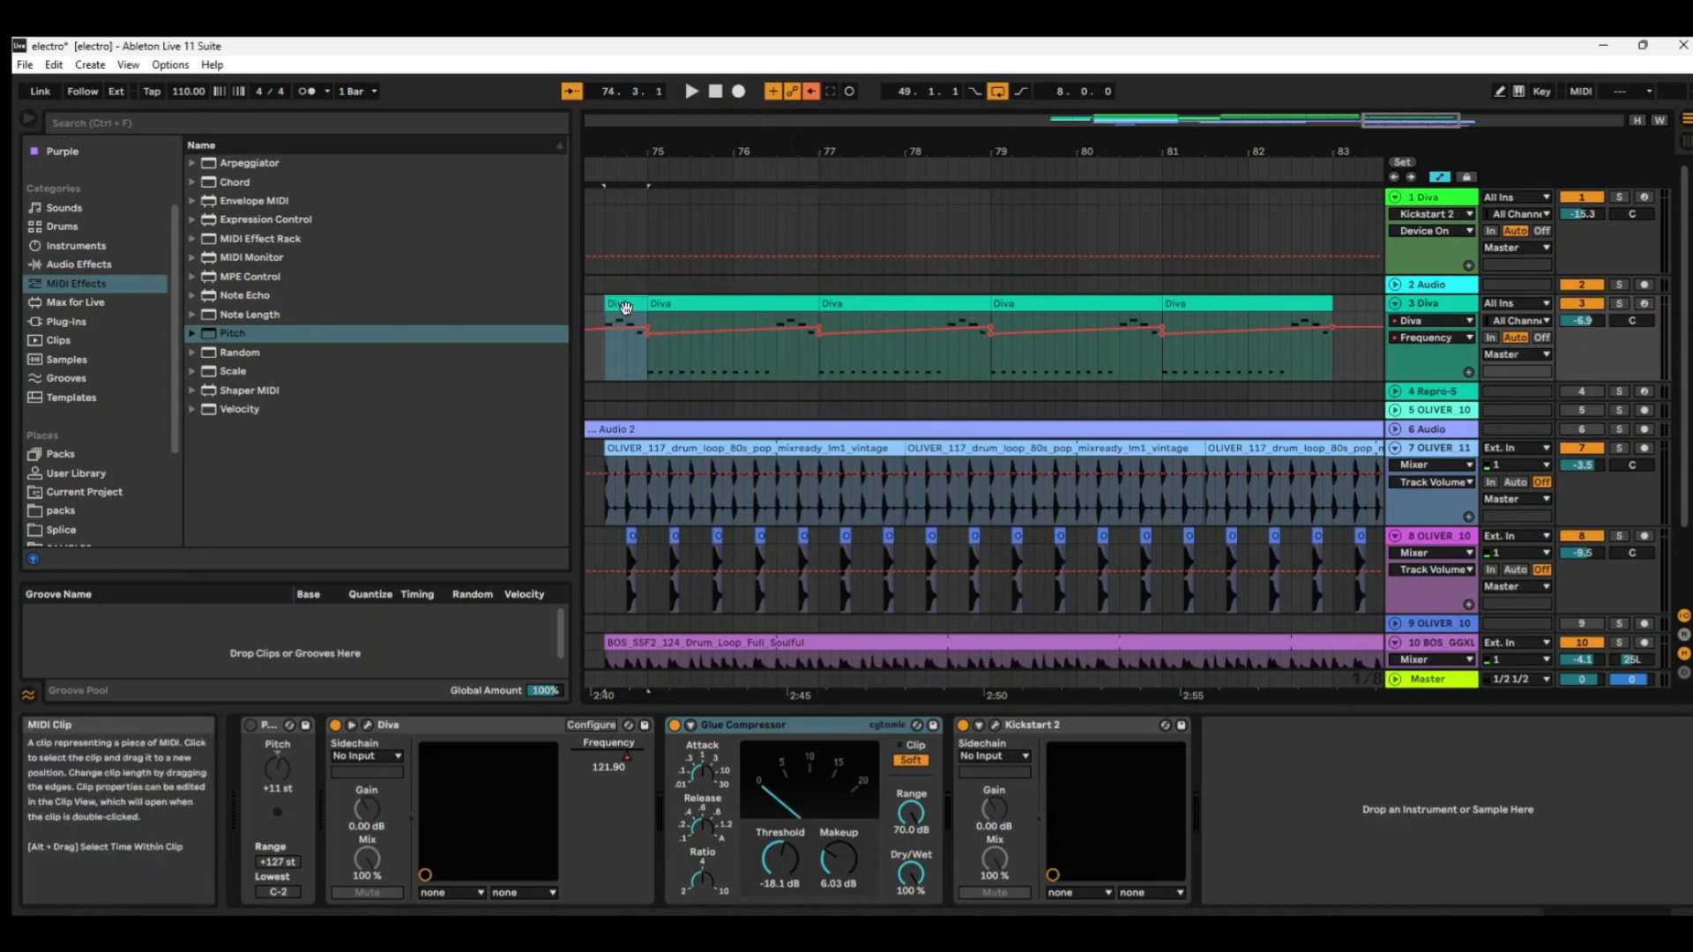
{"action": "key", "text": "space"}
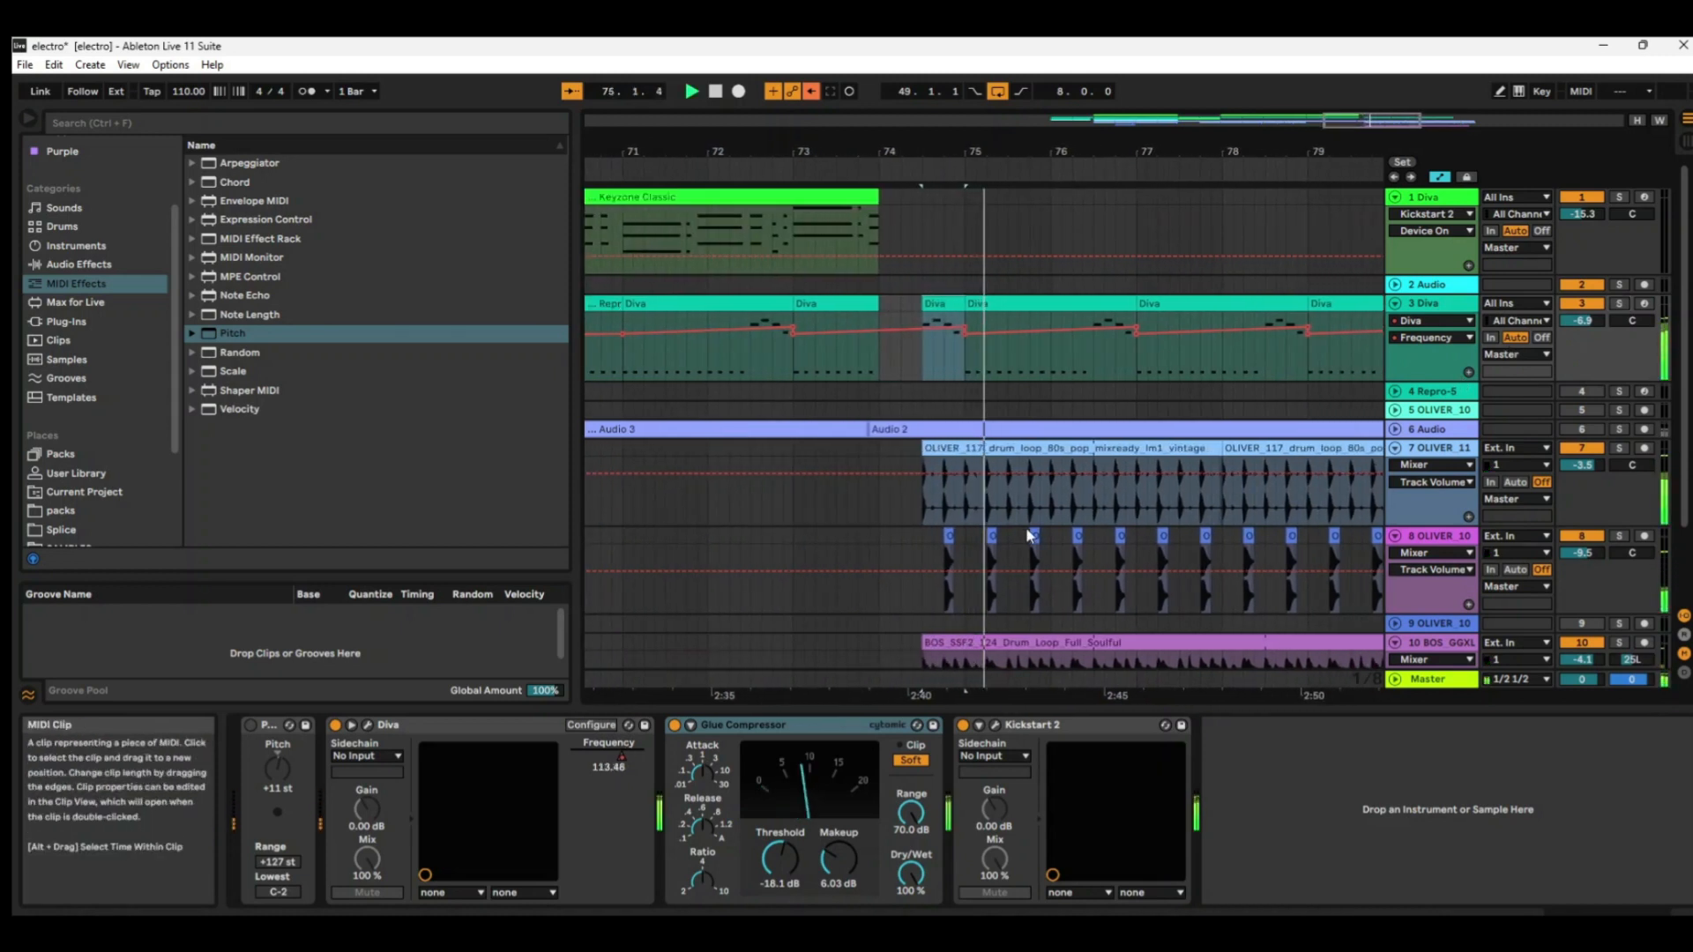
{"action": "scroll", "coordinate": [1031, 535], "scroll_direction": "down", "scroll_amount": 3}
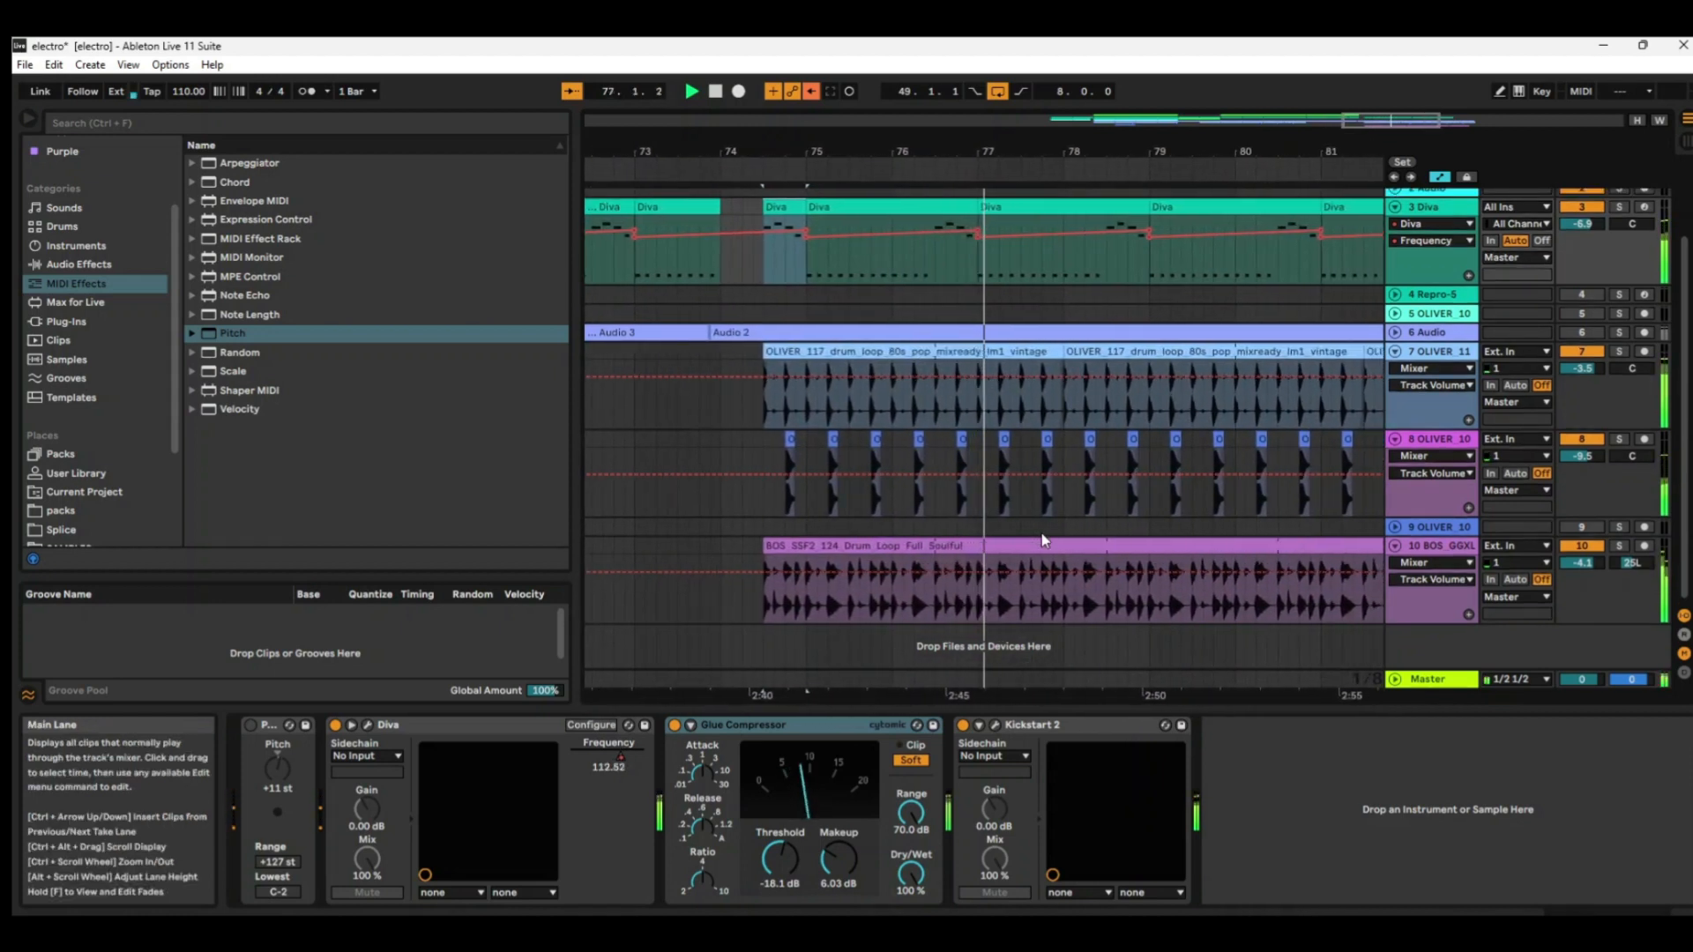
{"action": "scroll", "coordinate": [1049, 529], "scroll_direction": "up", "scroll_amount": 3}
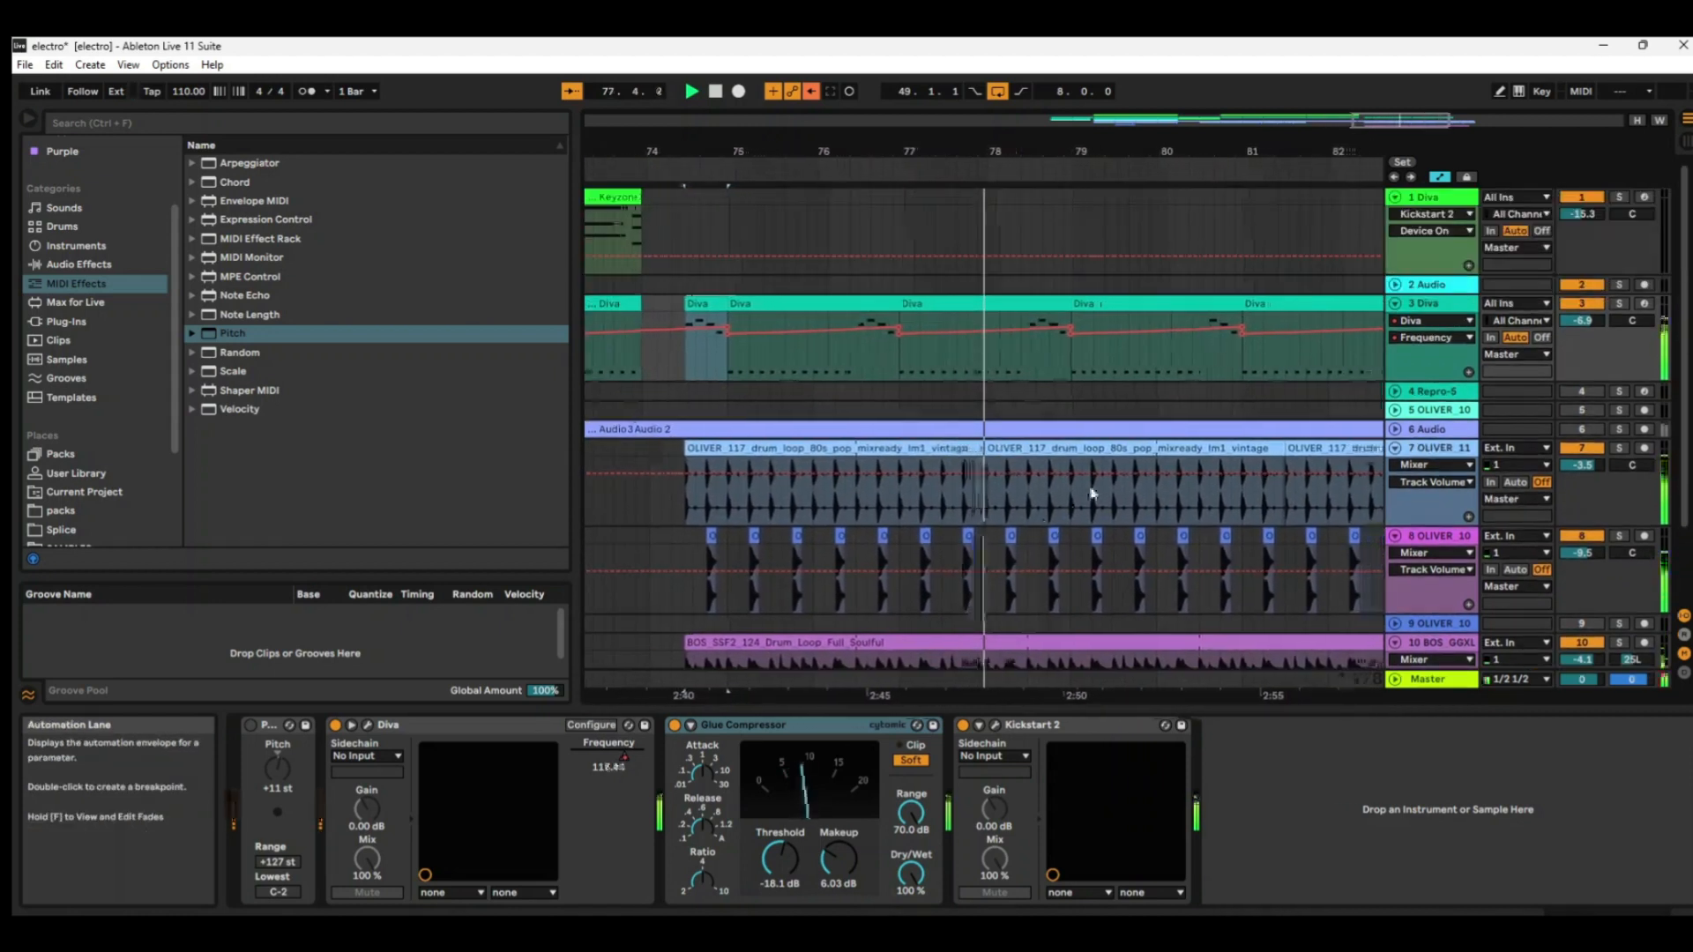
Copy track 1's second Keyzone Classic clip, starting at bar 69, and paste it at bar 81 on the same track.
{"action": "left_click_drag", "start_coordinate": [901, 153], "coordinate": [908, 105]}
{"action": "left_click", "coordinate": [832, 196]}
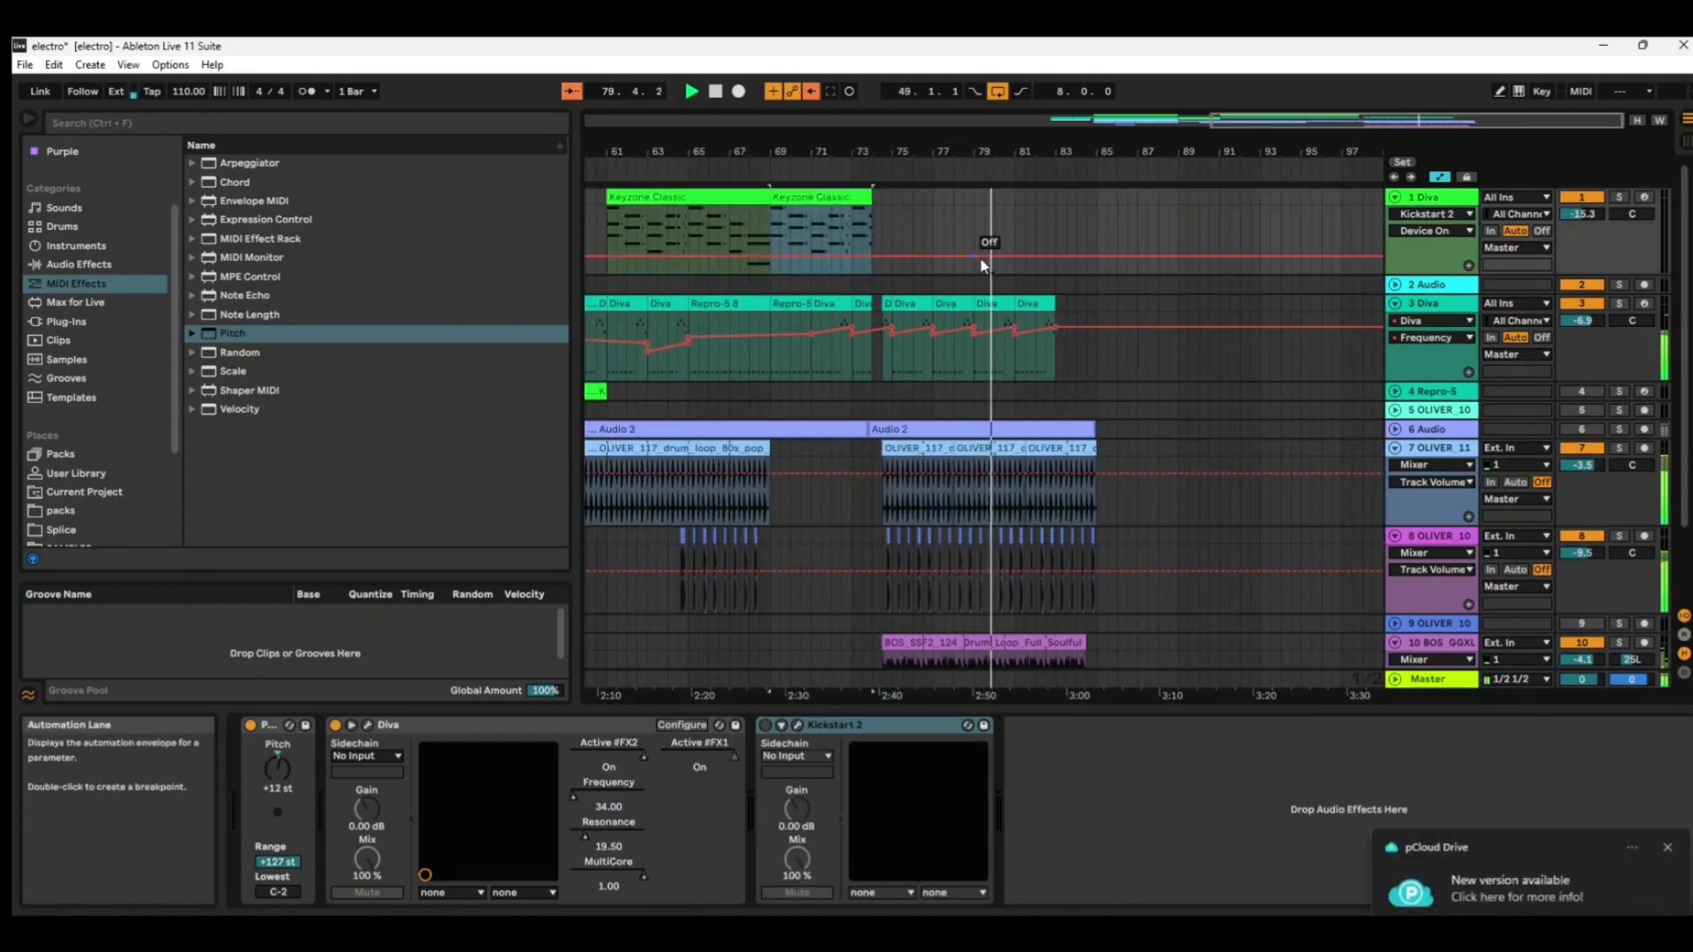
{"action": "left_click", "coordinate": [1014, 239]}
{"action": "key", "text": "ctrl+v"}
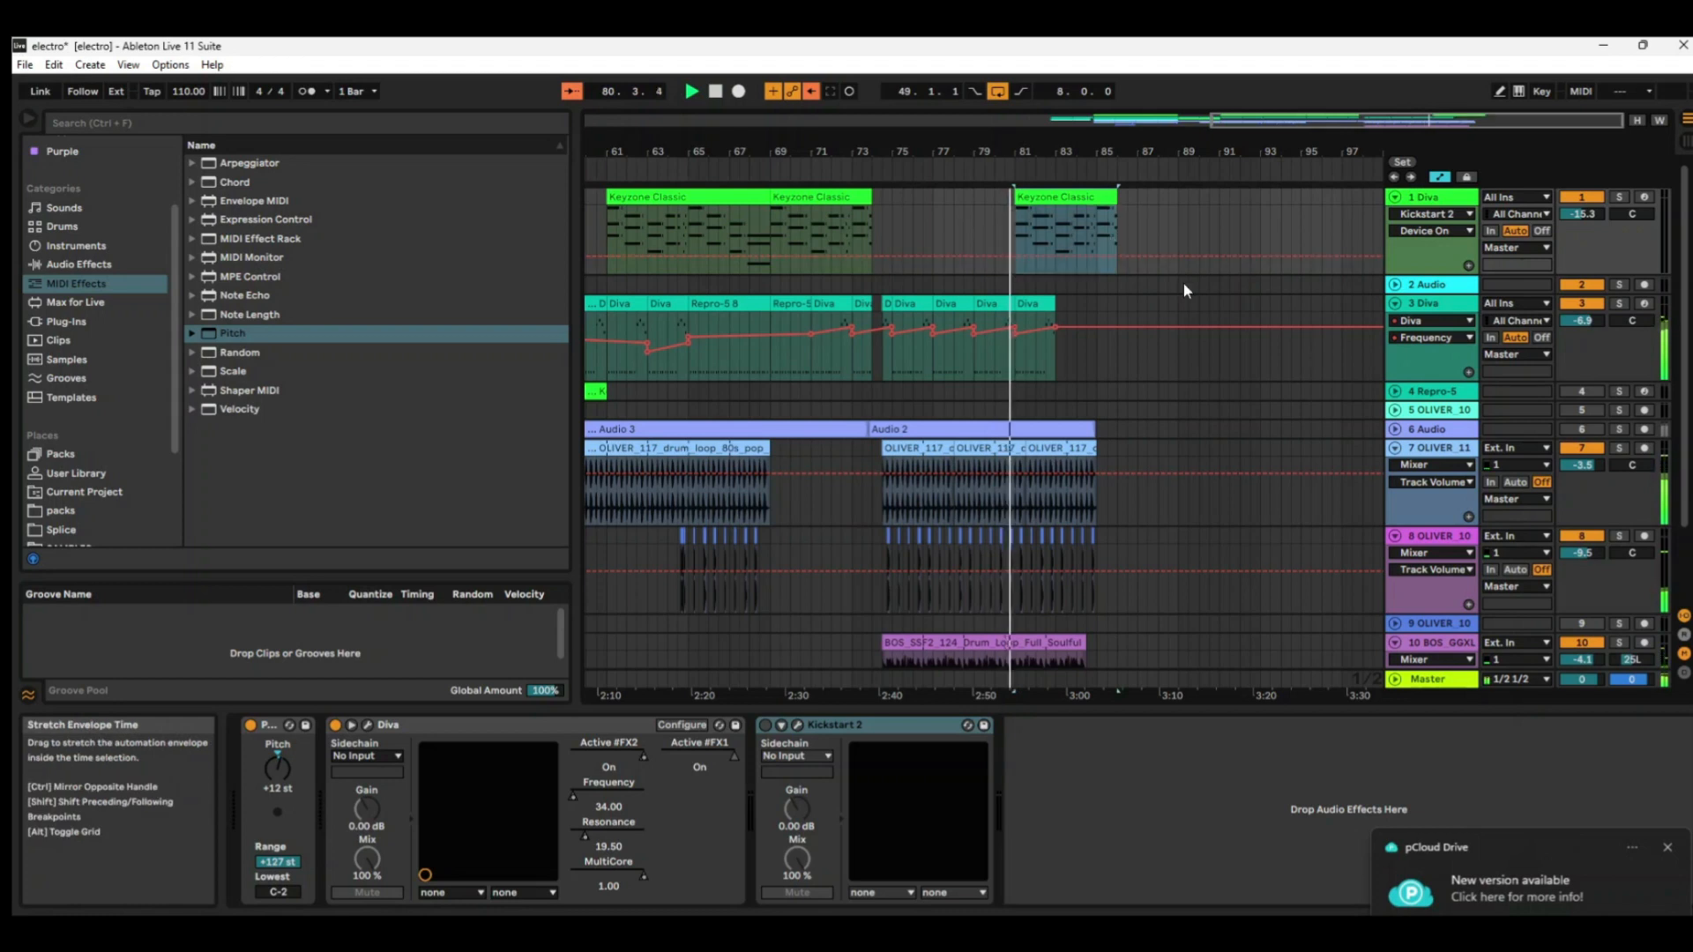